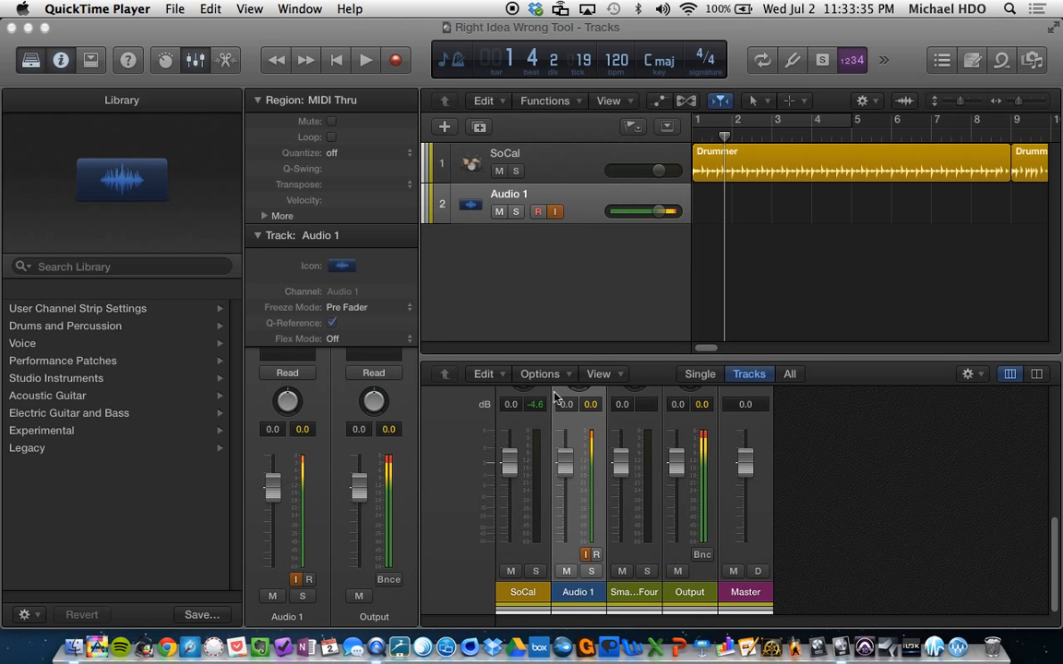
{"action": "scroll", "coordinate": [607, 461], "scroll_direction": "up", "scroll_amount": 10}
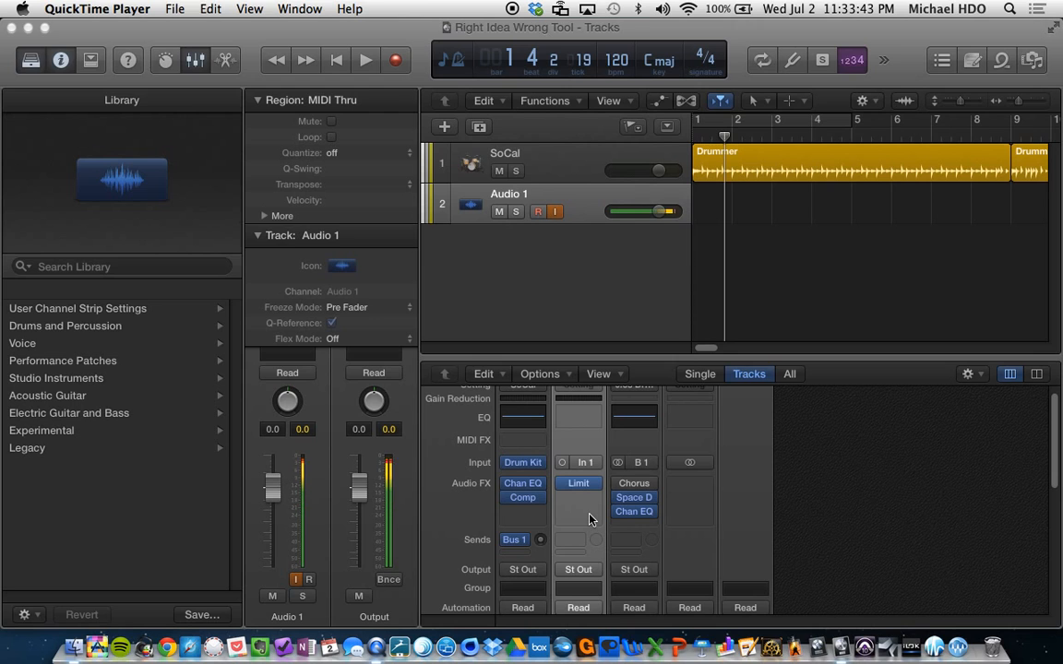
{"action": "scroll", "coordinate": [590, 518], "scroll_direction": "down", "scroll_amount": 2}
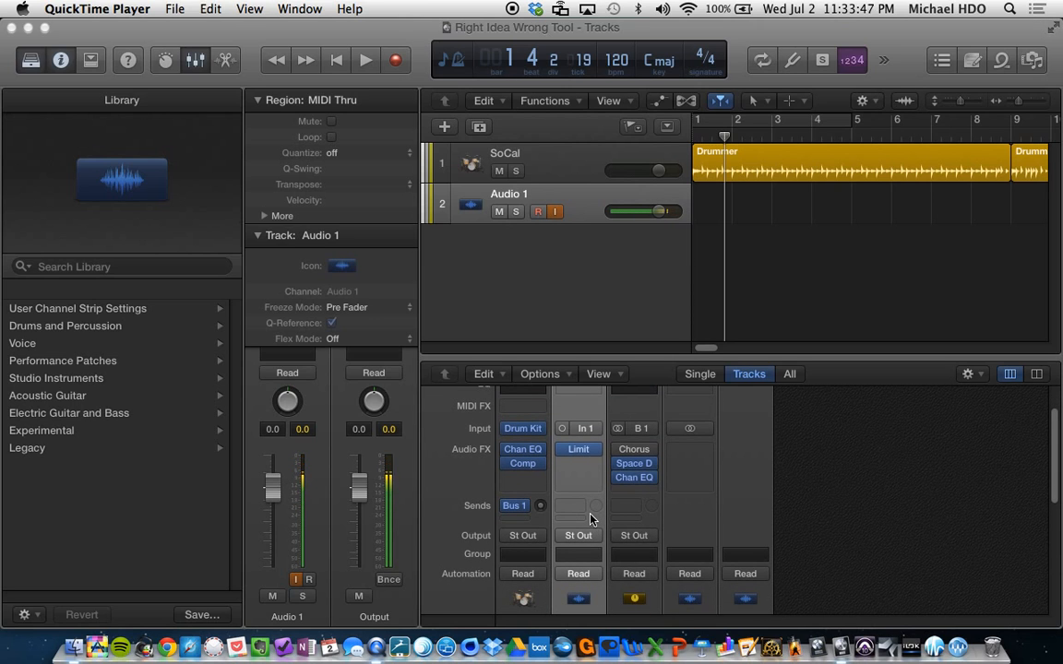
{"action": "scroll", "coordinate": [591, 519], "scroll_direction": "down", "scroll_amount": 10}
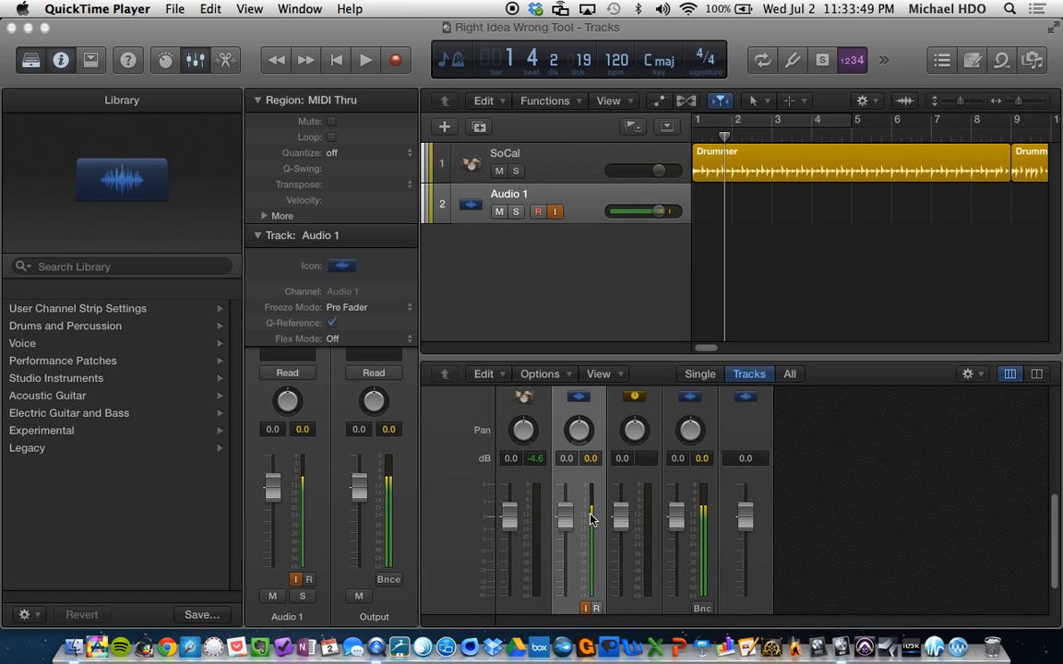
{"action": "scroll", "coordinate": [586, 489], "scroll_direction": "up", "scroll_amount": 10}
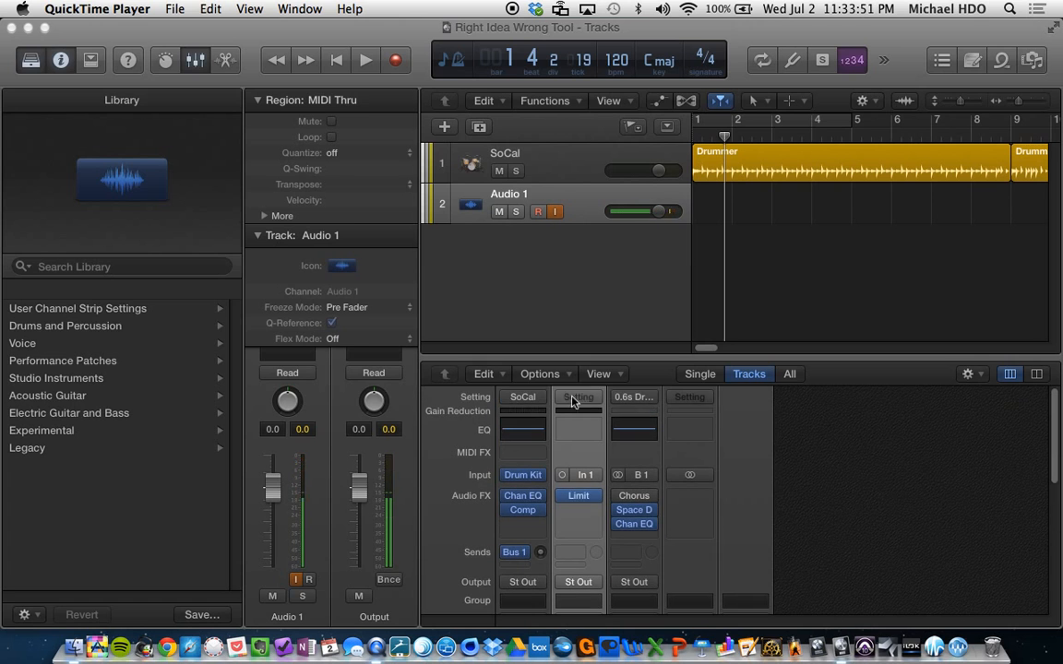
Replace the SoCal drummer track's kit with the Heavy+ producer kit from the library
{"action": "left_click", "coordinate": [554, 185]}
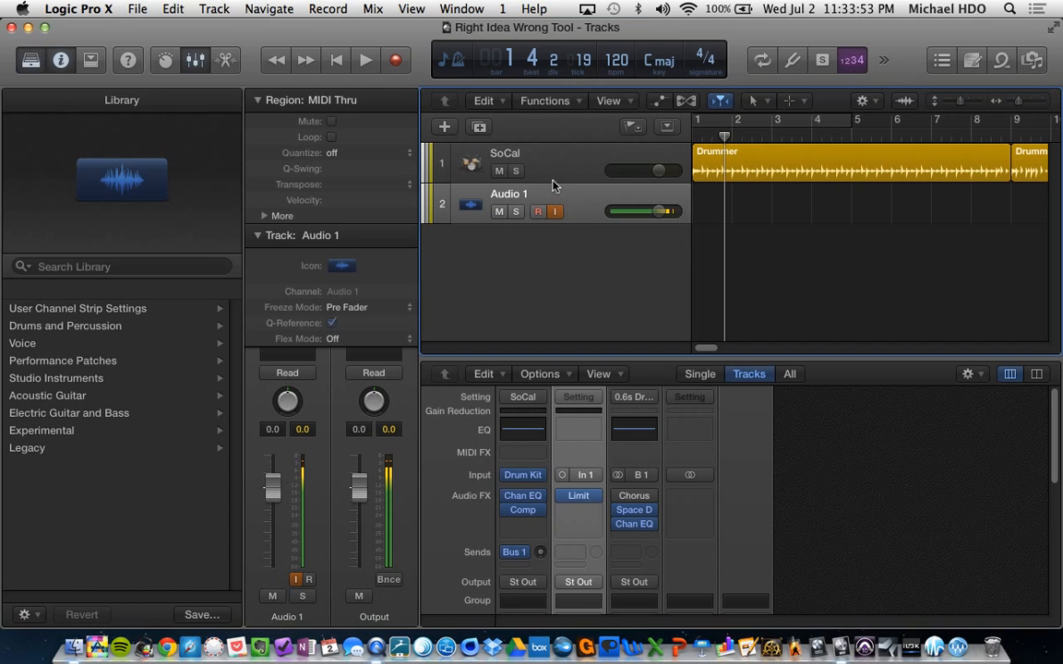
{"action": "left_click", "coordinate": [553, 180]}
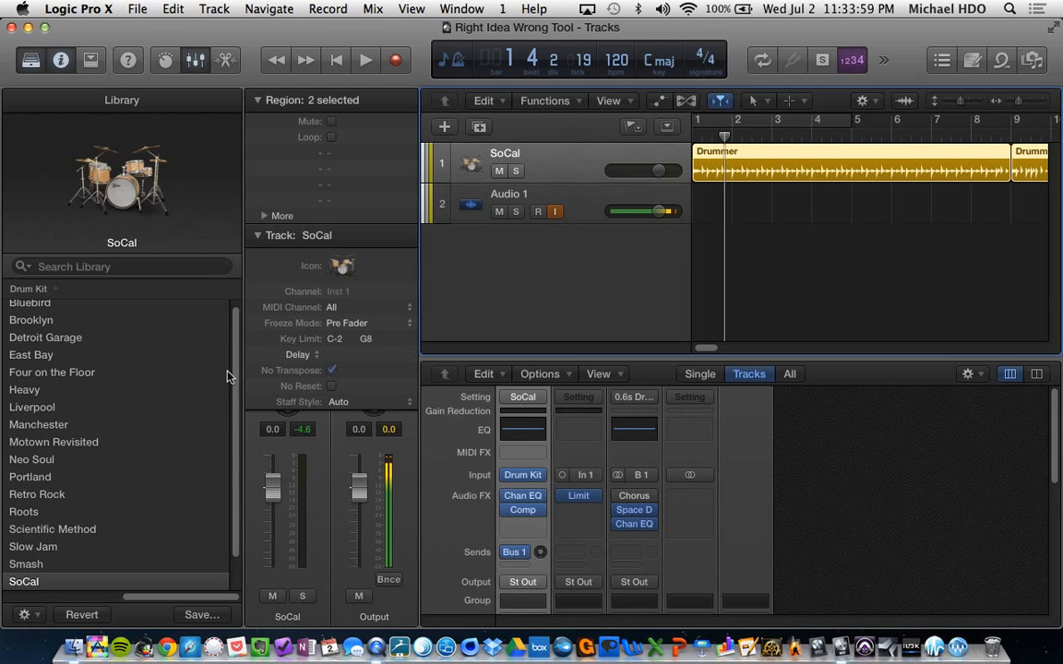
{"action": "scroll", "coordinate": [224, 396], "scroll_direction": "down", "scroll_amount": 2}
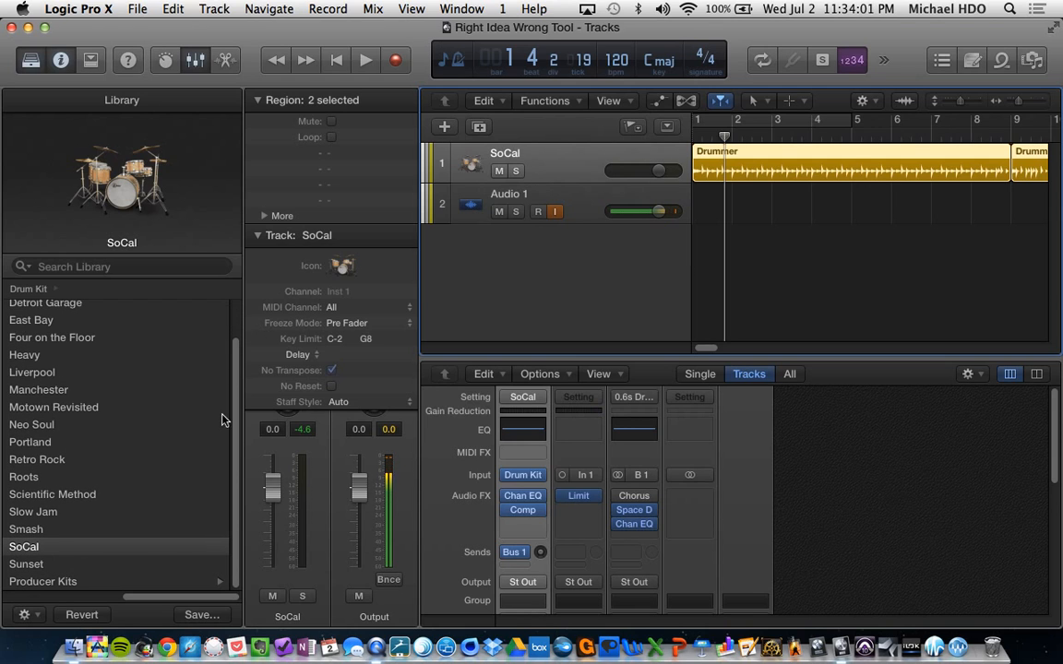
{"action": "left_click", "coordinate": [57, 580]}
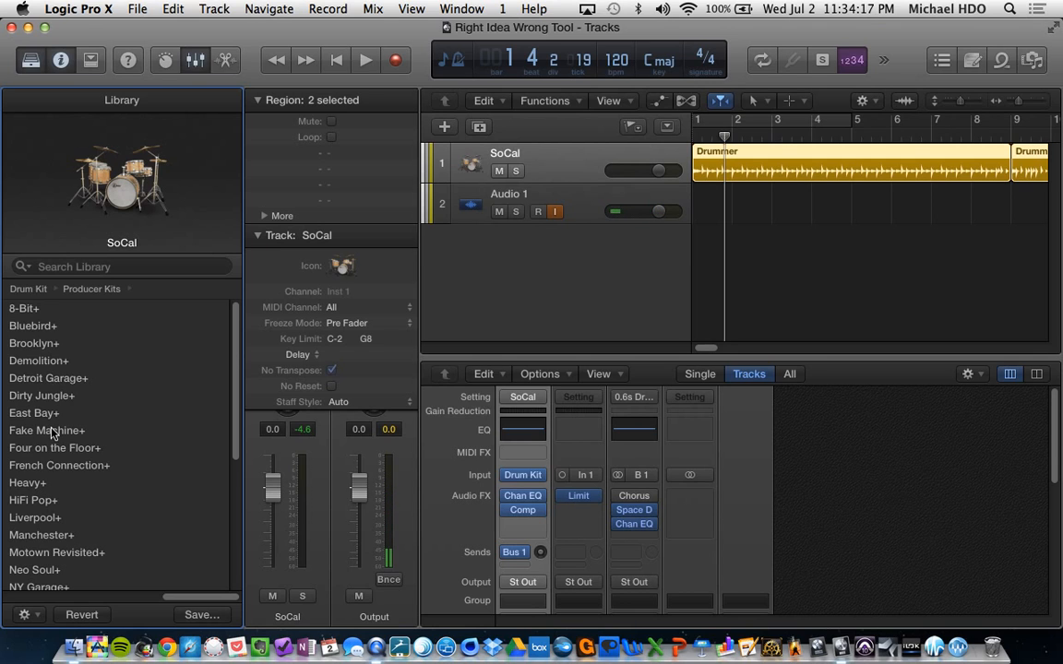
{"action": "left_click", "coordinate": [53, 482]}
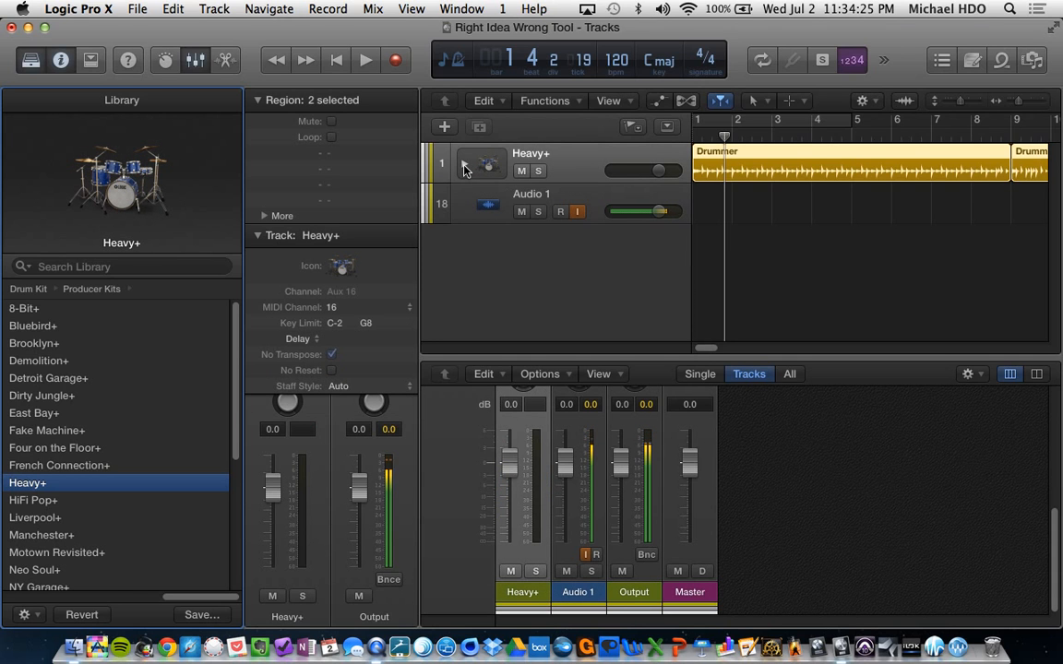
Expand the Heavy+ track stack into its individual drum channels and audition the full kit
{"action": "left_click", "coordinate": [464, 164]}
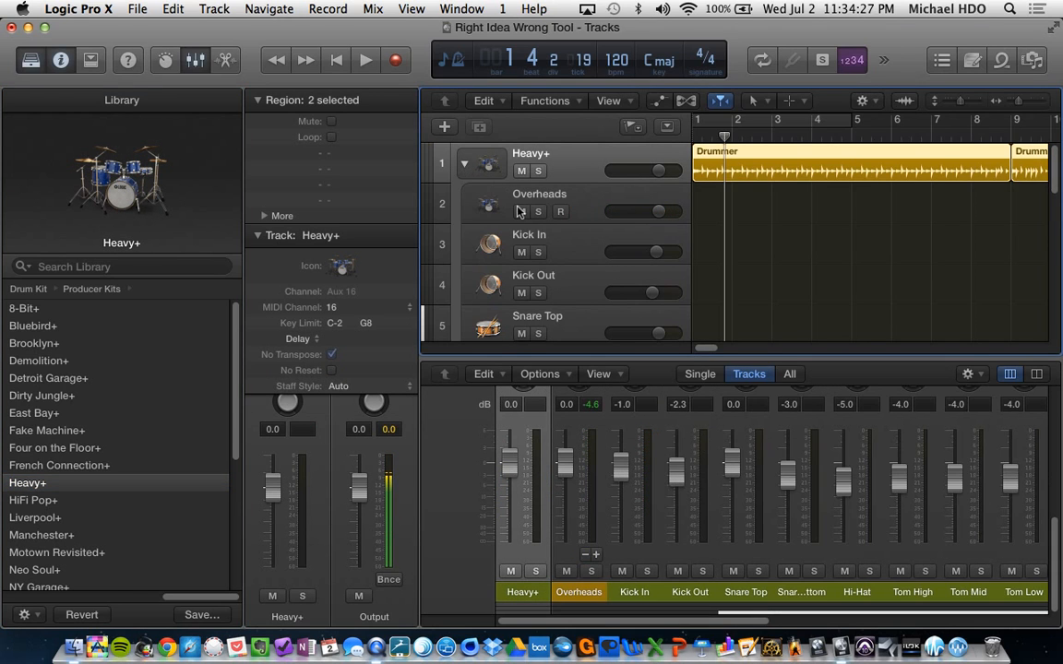
{"action": "scroll", "coordinate": [489, 208], "scroll_direction": "down", "scroll_amount": 5}
{"action": "scroll", "coordinate": [520, 217], "scroll_direction": "down", "scroll_amount": 3}
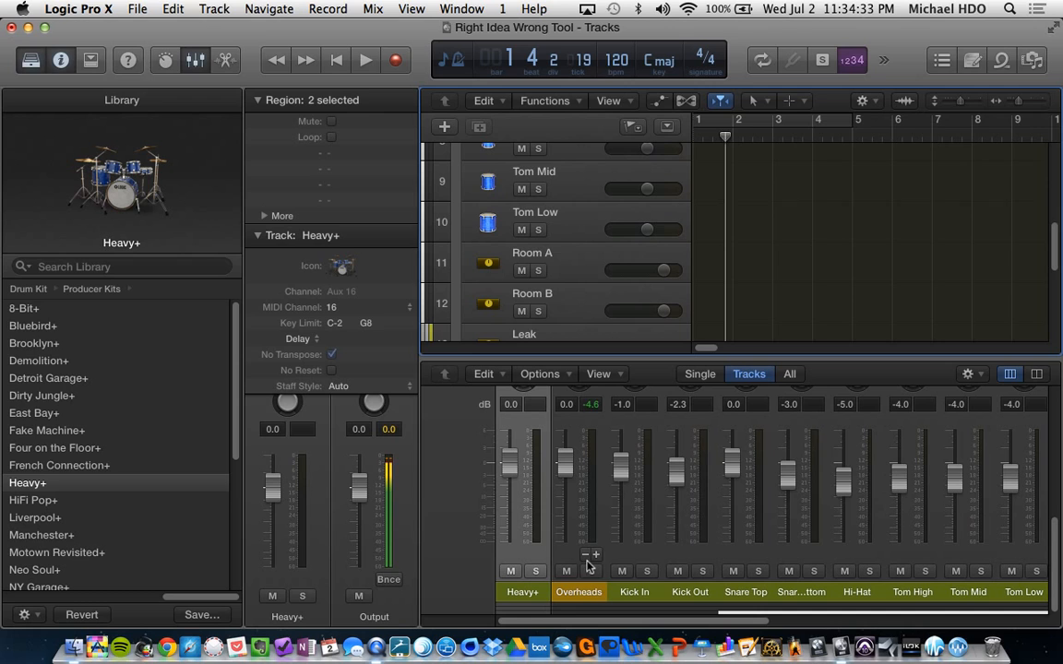
{"action": "key", "text": "space"}
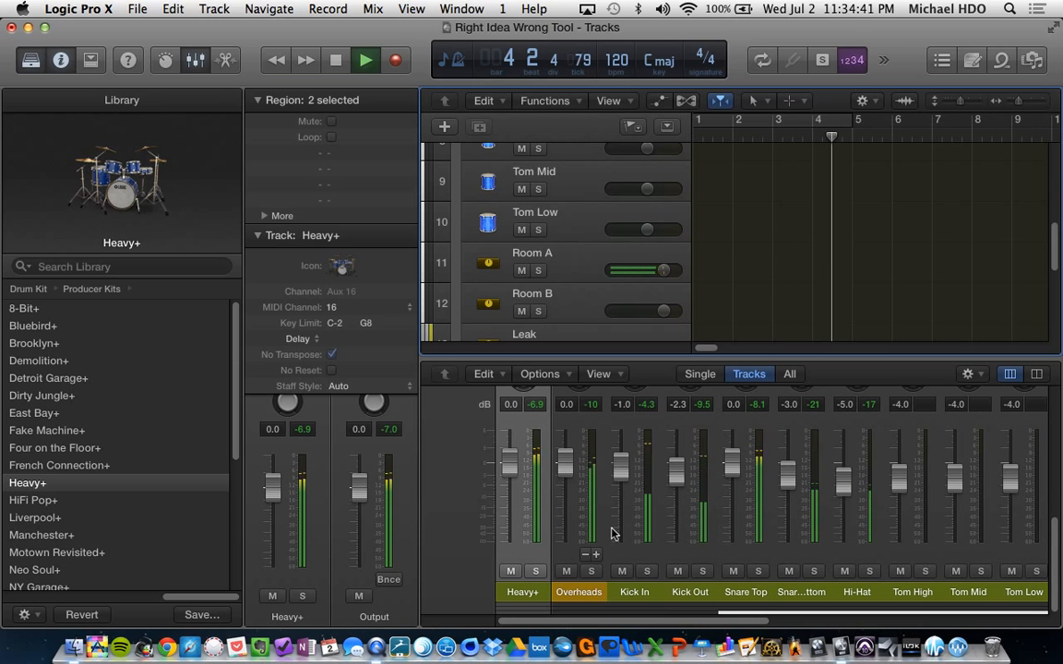
{"action": "key", "text": "space"}
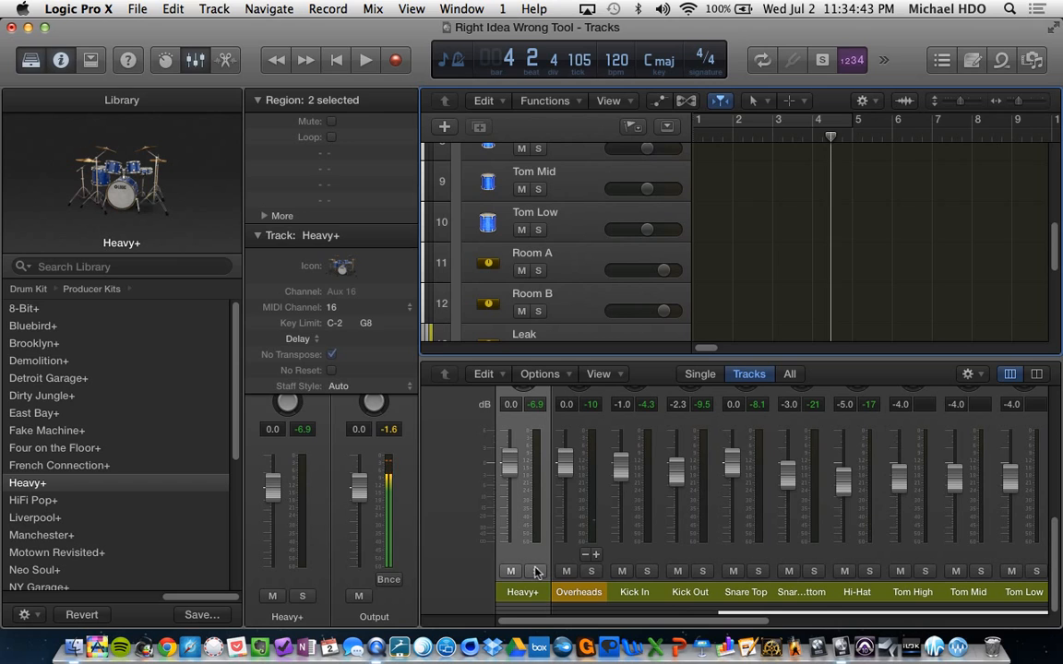
{"action": "left_click", "coordinate": [650, 572]}
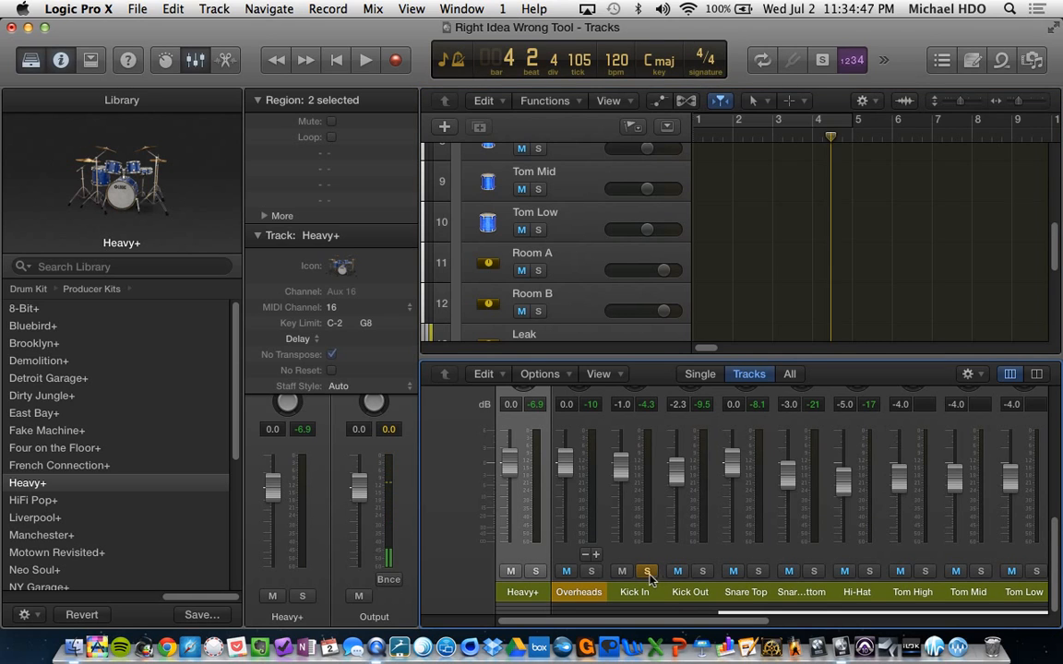
{"action": "left_click", "coordinate": [650, 573]}
{"action": "scroll", "coordinate": [635, 553], "scroll_direction": "right", "scroll_amount": 10}
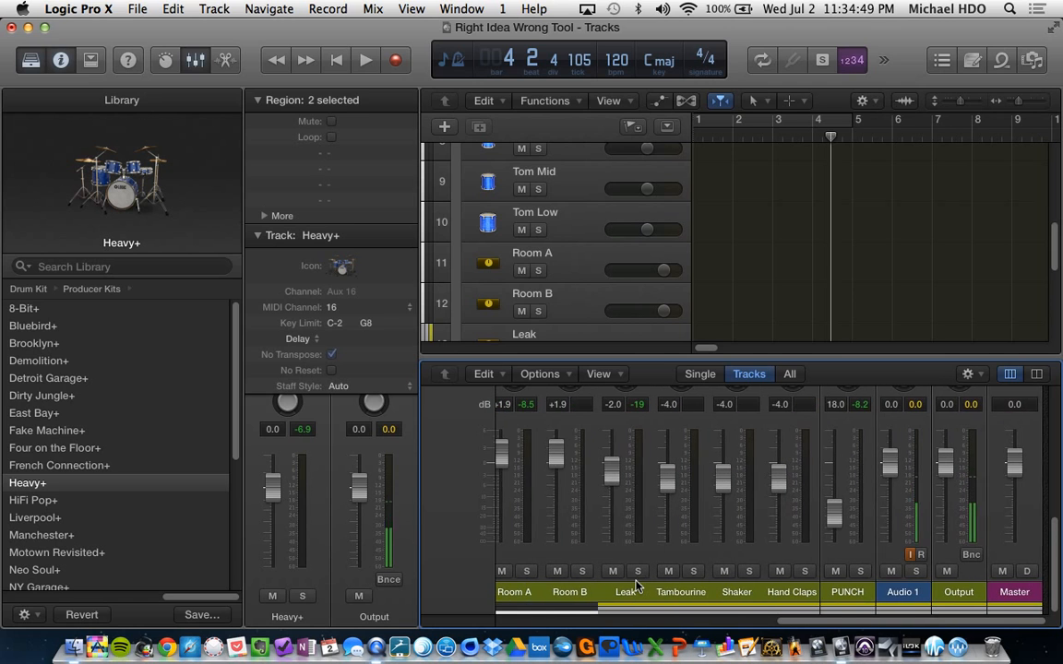
{"action": "left_click", "coordinate": [928, 572], "text": "ctrl"}
{"action": "scroll", "coordinate": [928, 572], "scroll_direction": "left", "scroll_amount": 10}
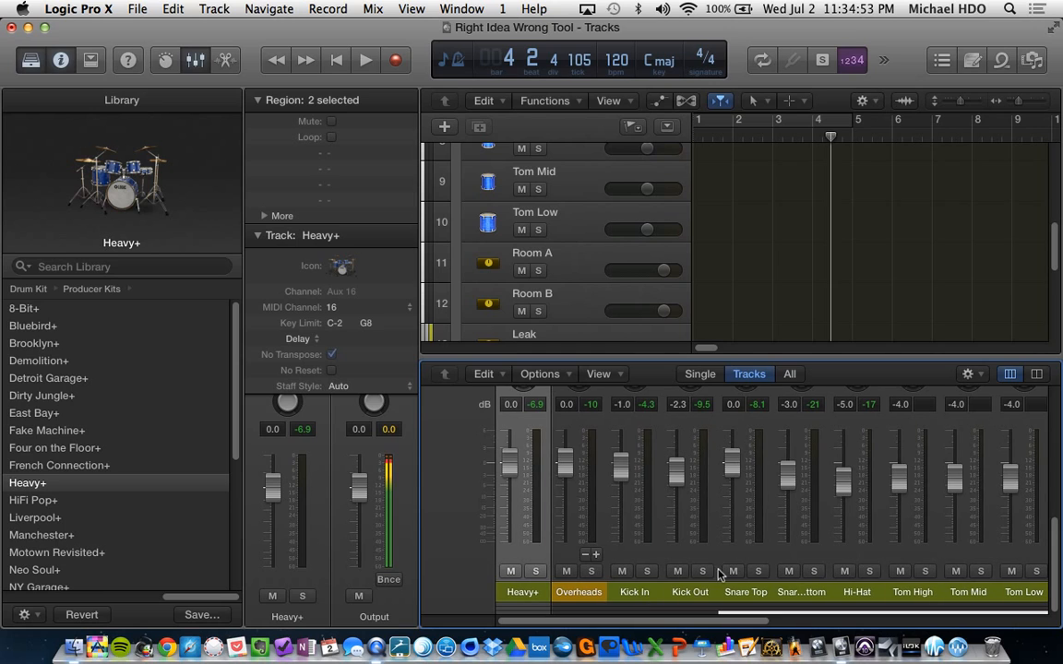
Solo the Snare Top channel and play the song to hear it on its own
{"action": "left_click", "coordinate": [755, 572]}
{"action": "key", "text": "space"}
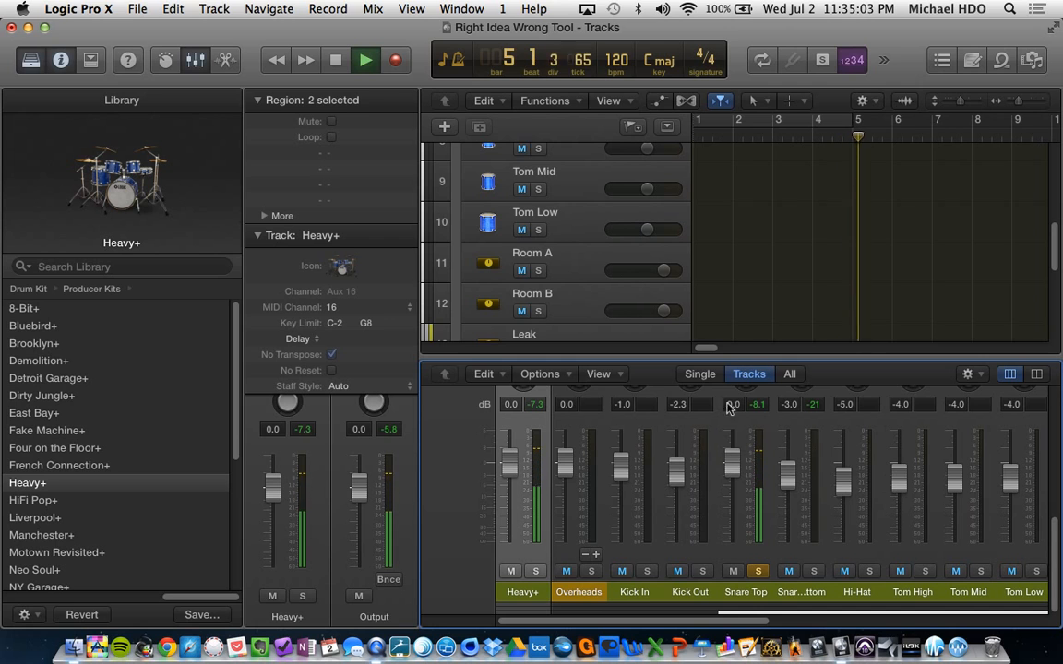
{"action": "scroll", "coordinate": [732, 433], "scroll_direction": "up", "scroll_amount": 10}
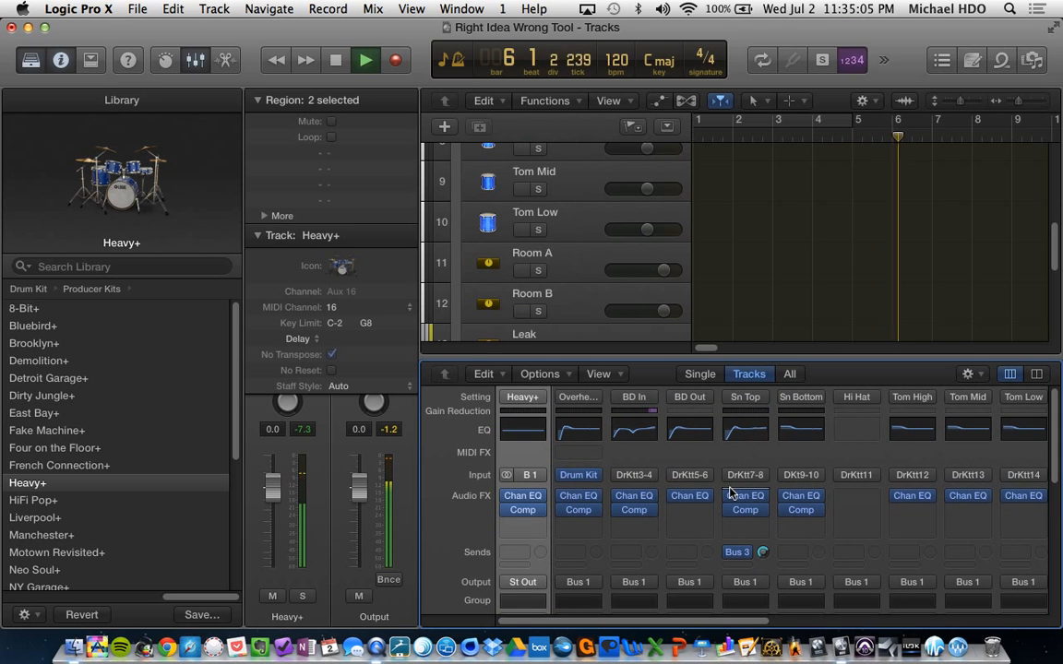
{"action": "key", "text": "space"}
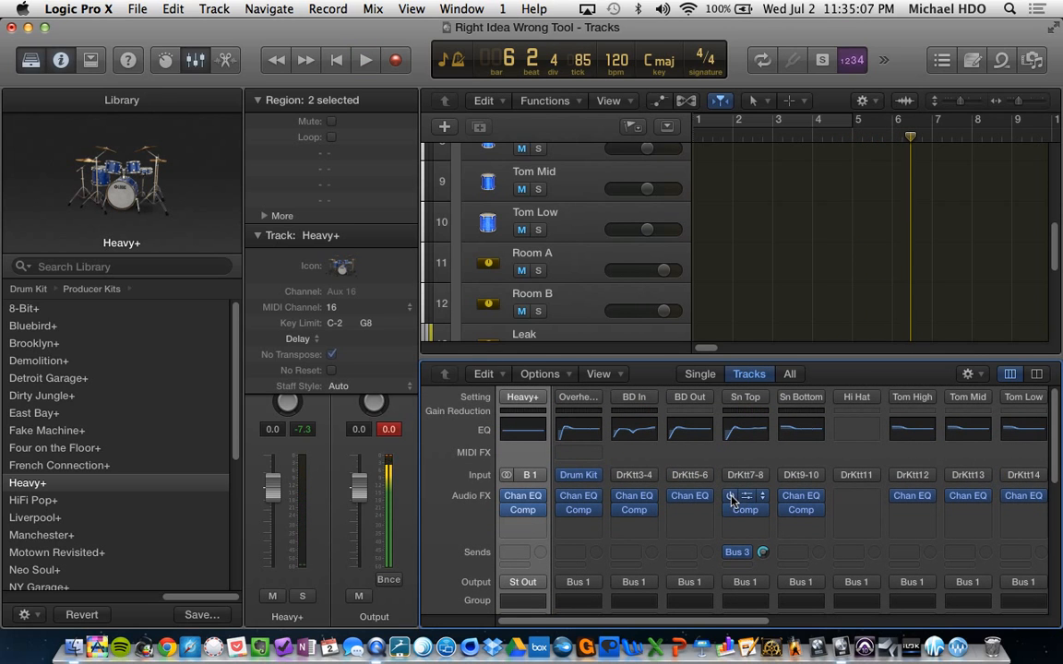
Bypass the Channel EQ and Compressor plug-ins on the Snare Top channel
{"action": "left_click", "coordinate": [730, 498]}
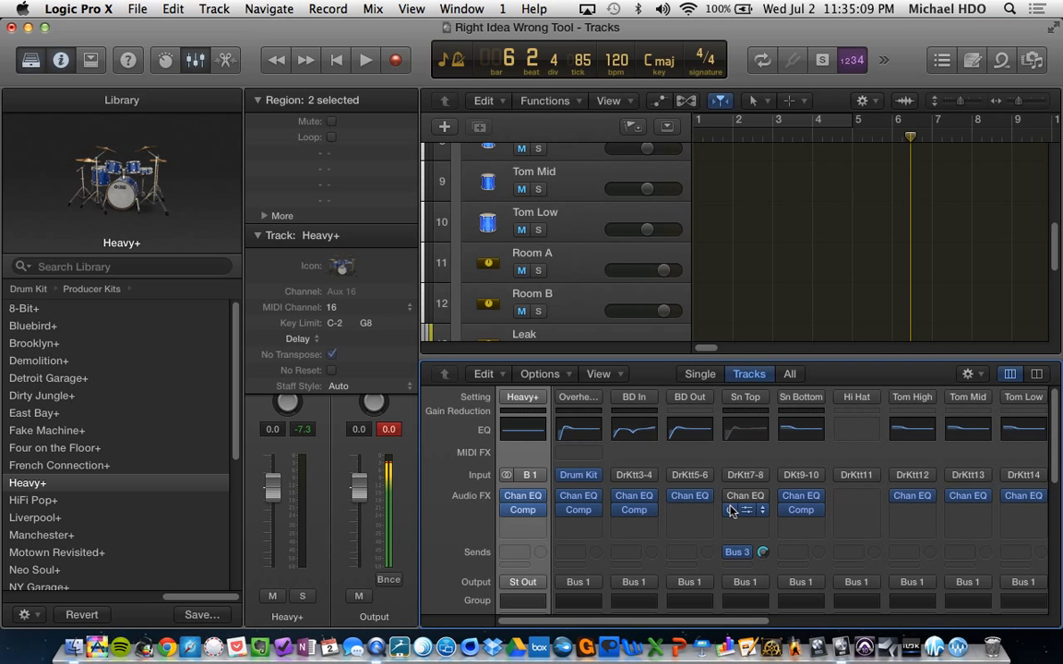
{"action": "scroll", "coordinate": [739, 516], "scroll_direction": "down", "scroll_amount": 10}
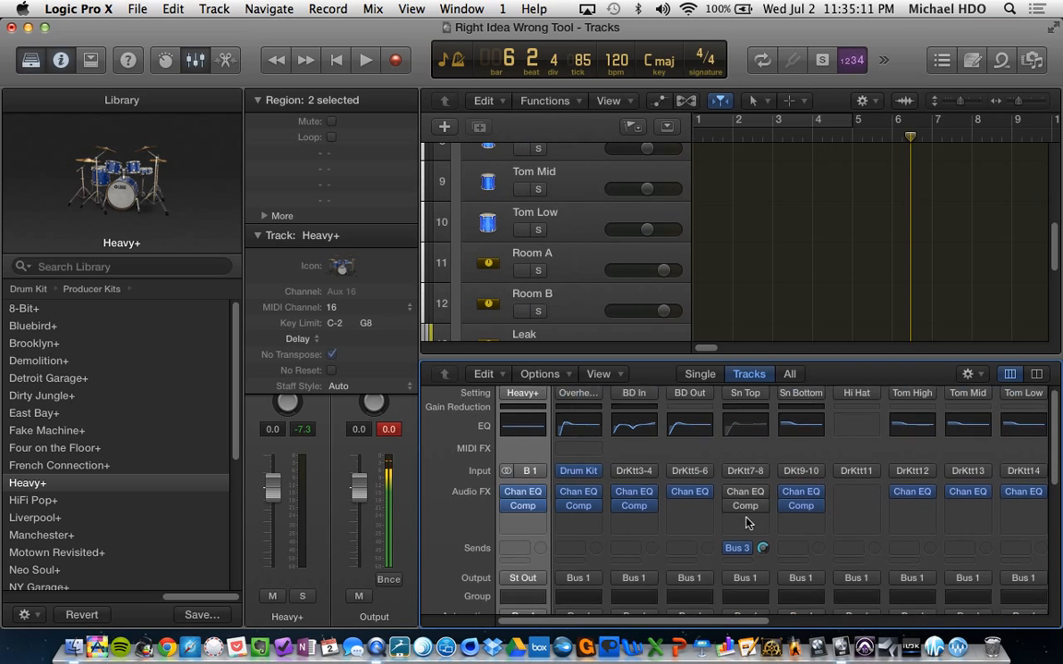
{"action": "scroll", "coordinate": [747, 524], "scroll_direction": "up", "scroll_amount": 10}
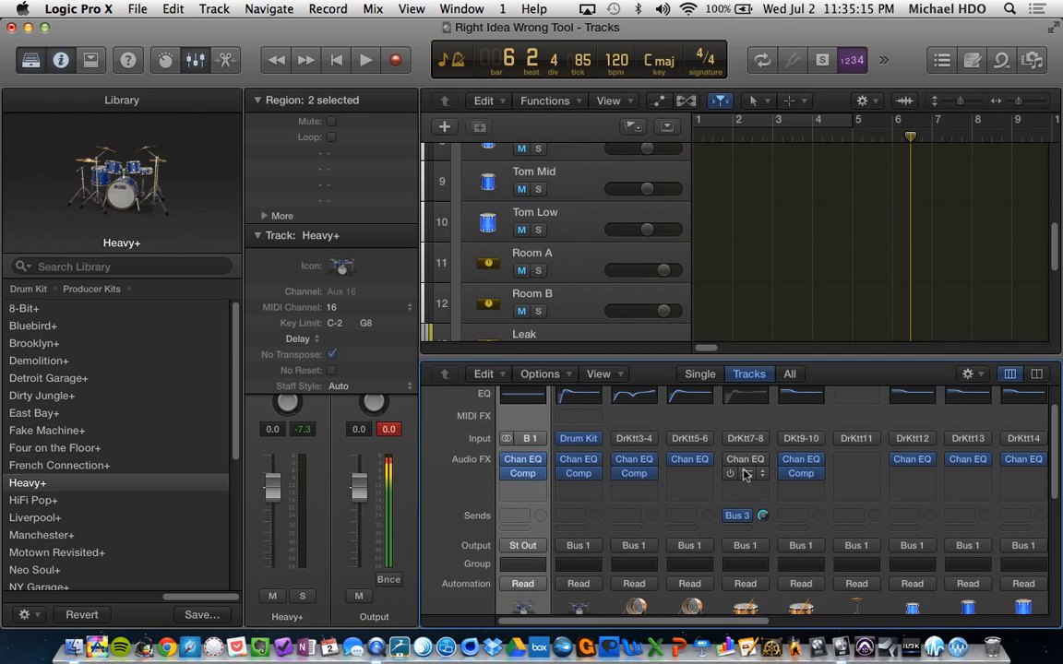
Insert the Waves CLA-76 (s) compressor in Snare Top's next free effect slot and reposition its window
{"action": "left_click", "coordinate": [749, 475]}
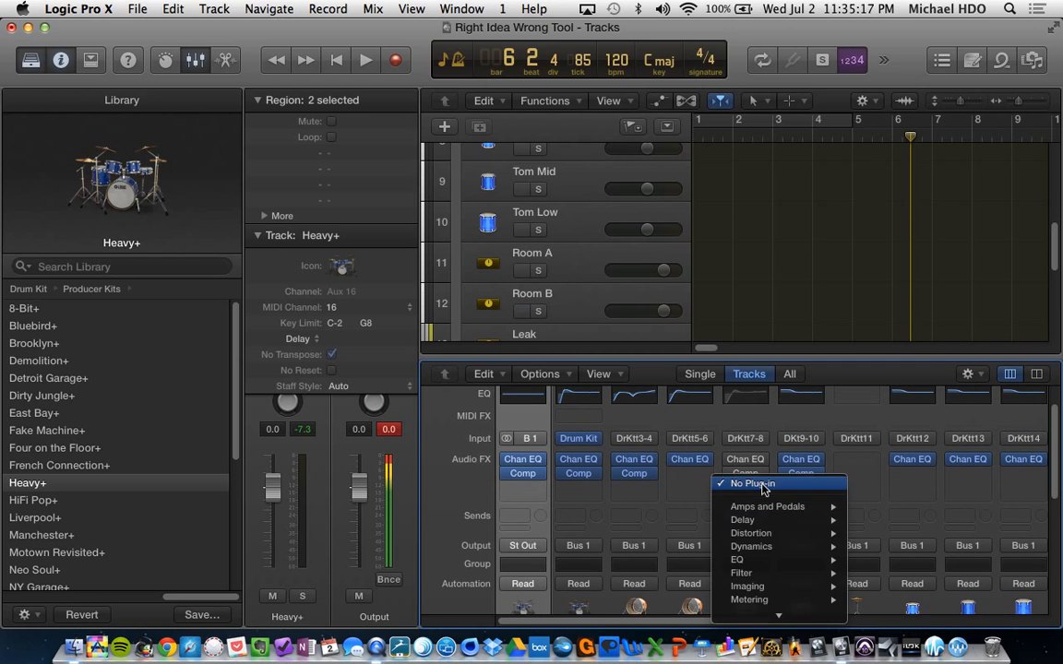
{"action": "mouse_move", "coordinate": [757, 614]}
{"action": "mouse_move", "coordinate": [881, 615]}
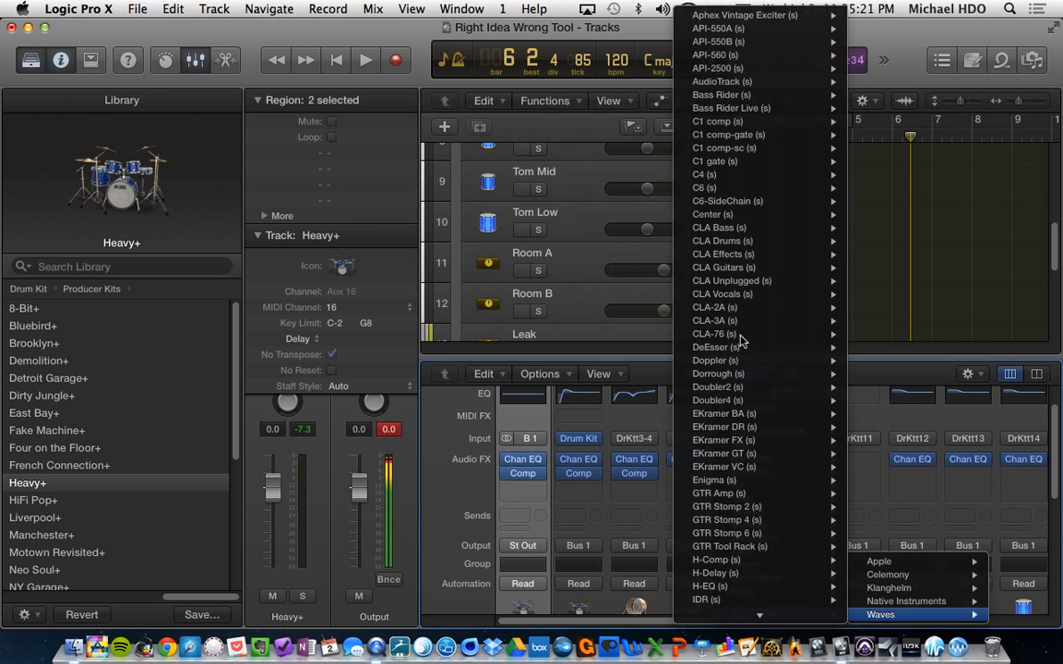
{"action": "key", "text": "Escape"}
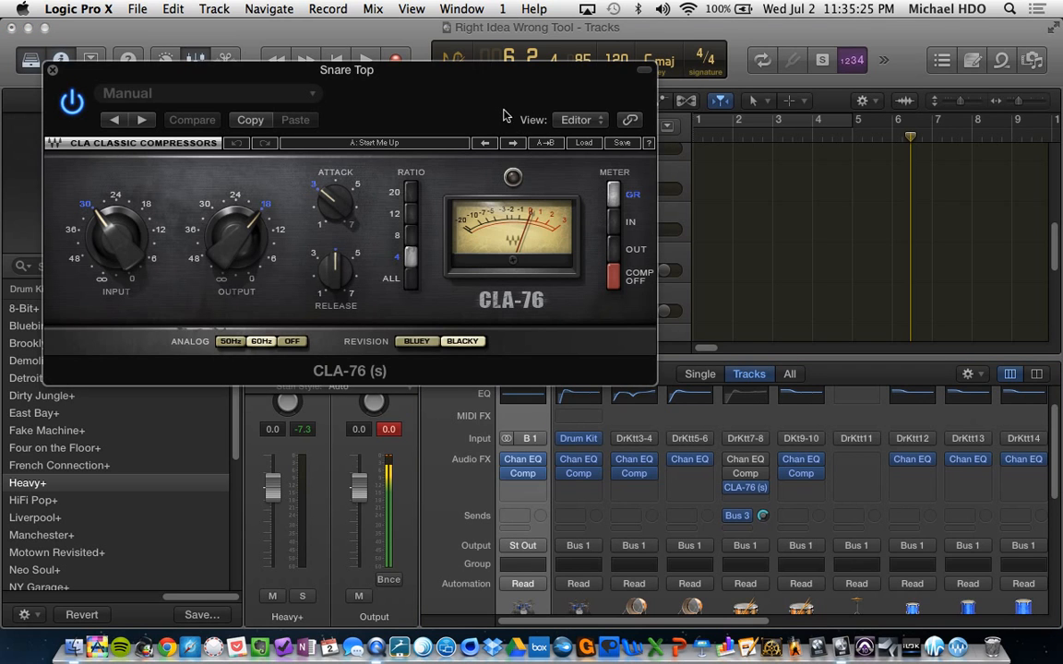
{"action": "left_click_drag", "start_coordinate": [503, 112], "coordinate": [598, 138]}
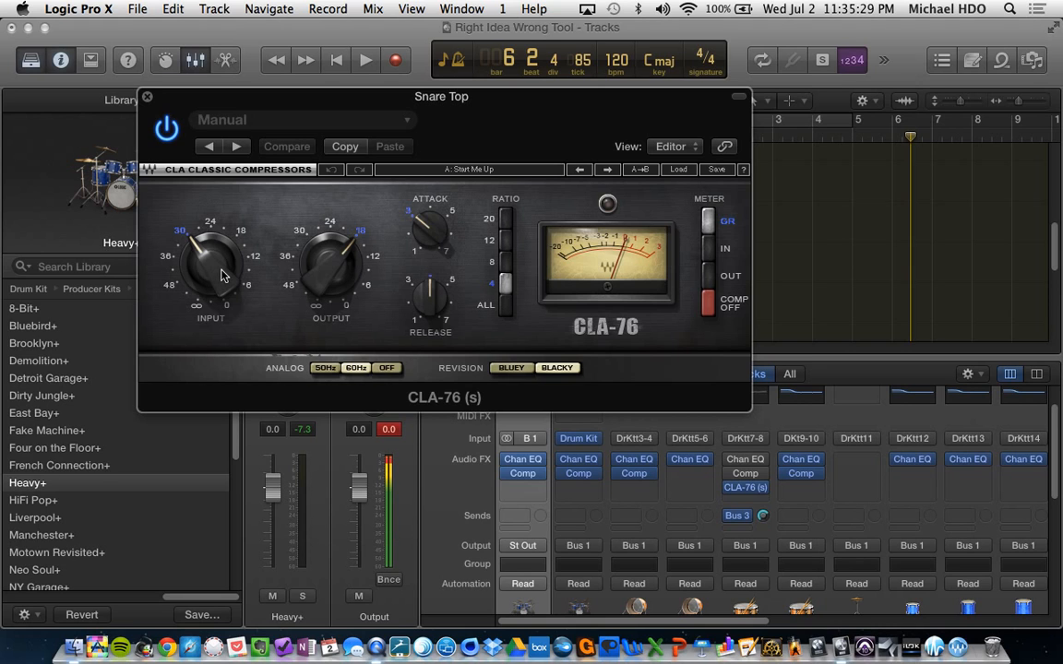
Set the CLA-76 ratio to 8 and its input to -23.6 during playback, comparing the snare with the plug-in bypassed
{"action": "mouse_move", "coordinate": [222, 276]}
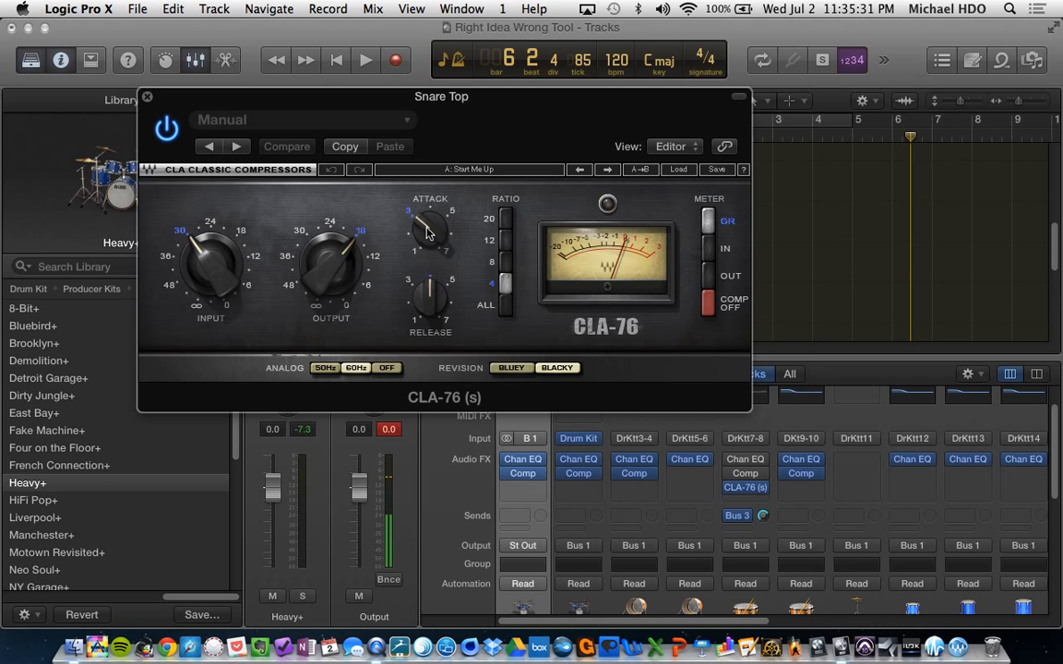
{"action": "left_click", "coordinate": [506, 264]}
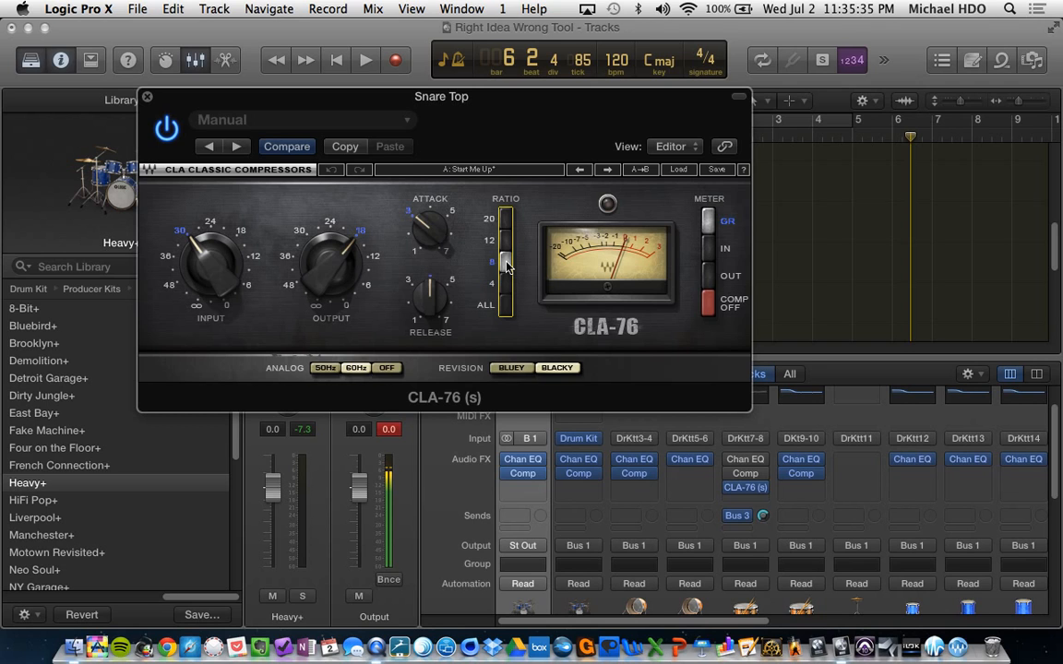
{"action": "key", "text": "space"}
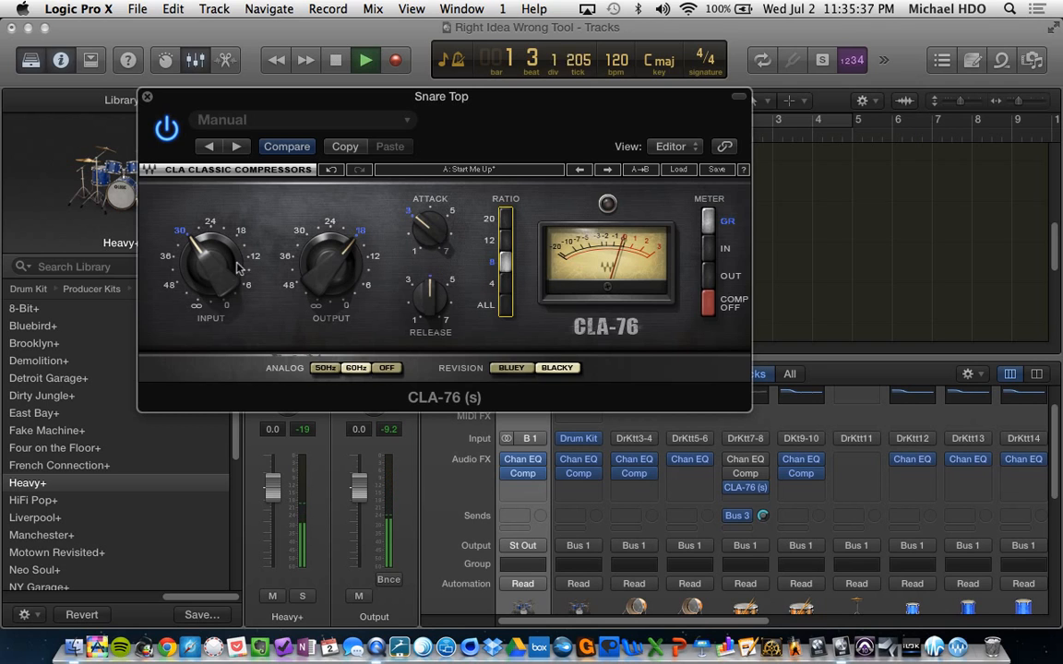
{"action": "left_click_drag", "start_coordinate": [211, 267], "coordinate": [211, 249]}
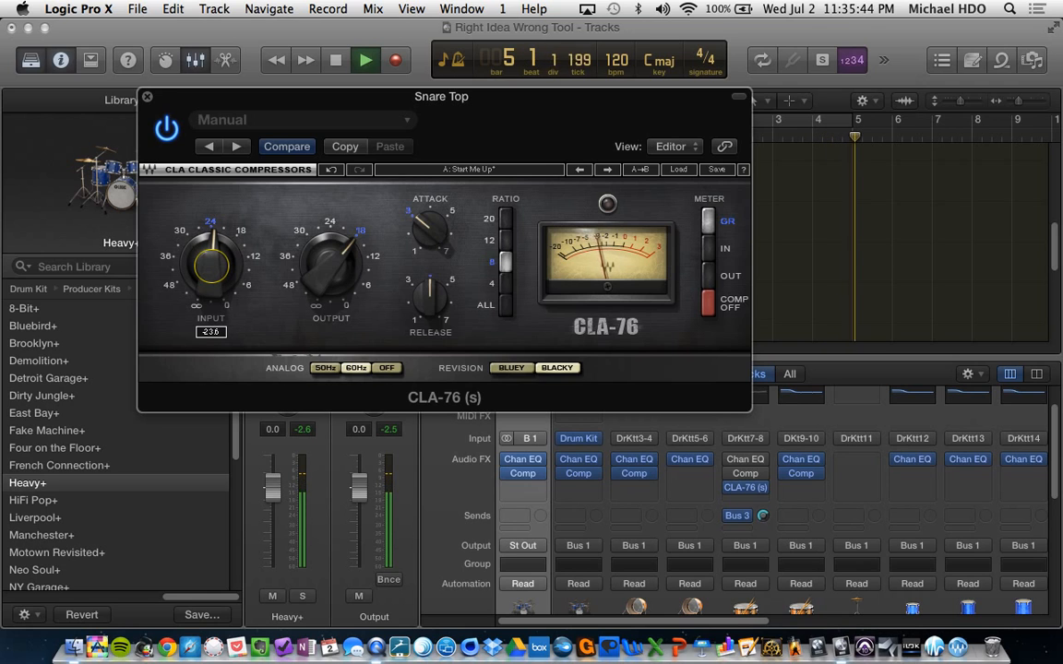
{"action": "left_click", "coordinate": [163, 135]}
{"action": "left_click", "coordinate": [164, 135]}
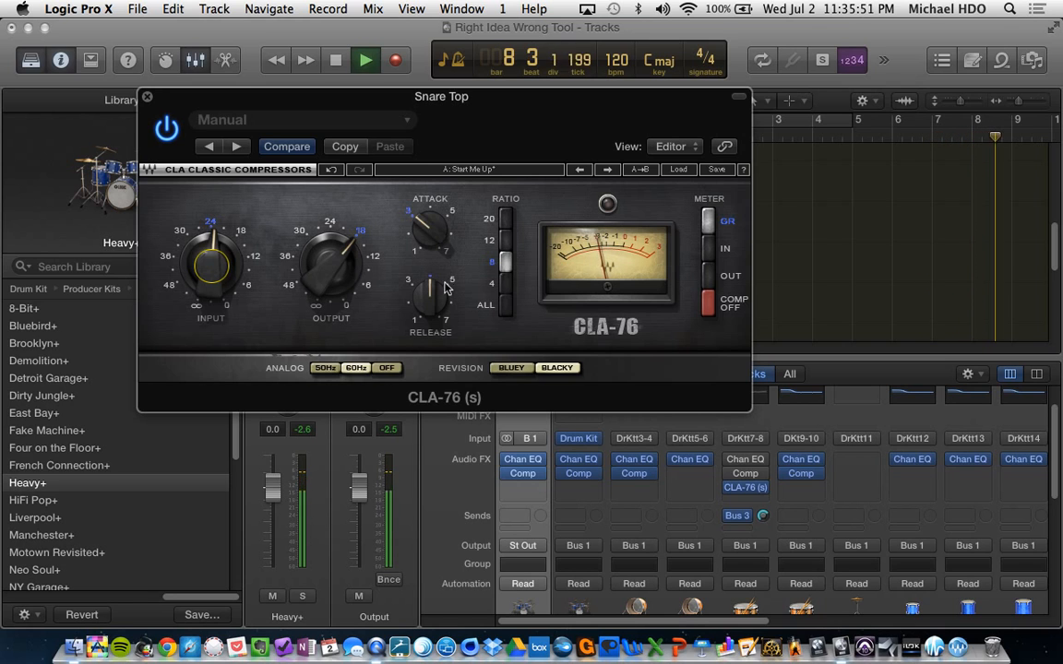
Set the CLA-76 release to about 3.6 and attack to about 2.9, and close the plug-in after stopping playback
{"action": "left_click_drag", "start_coordinate": [430, 297], "coordinate": [429, 290]}
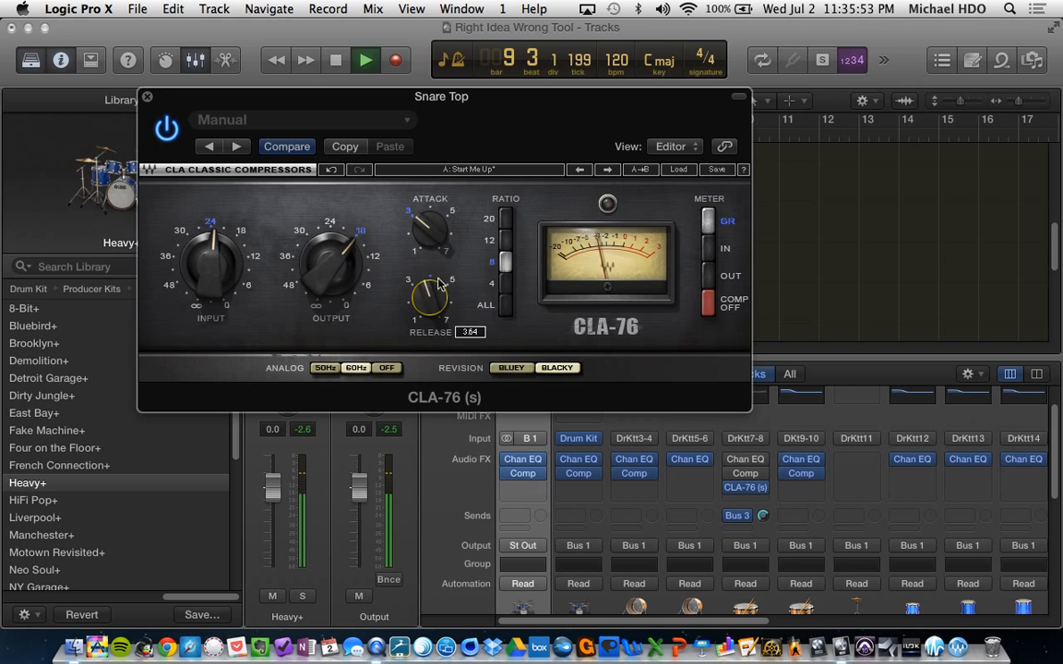
{"action": "left_click_drag", "start_coordinate": [437, 220], "coordinate": [437, 216]}
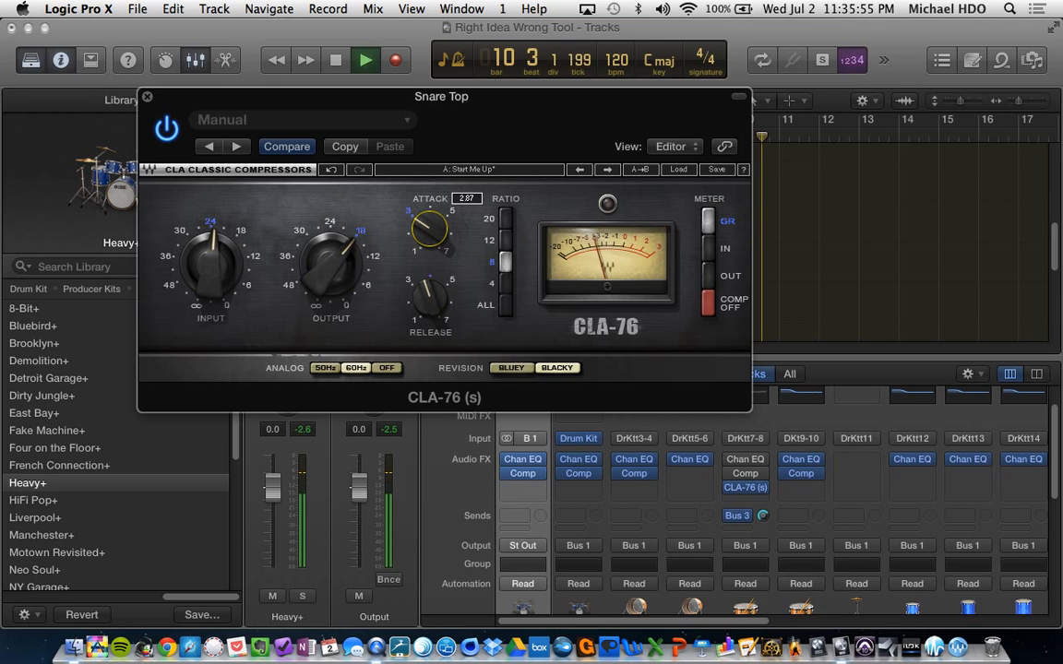
{"action": "key", "text": "space"}
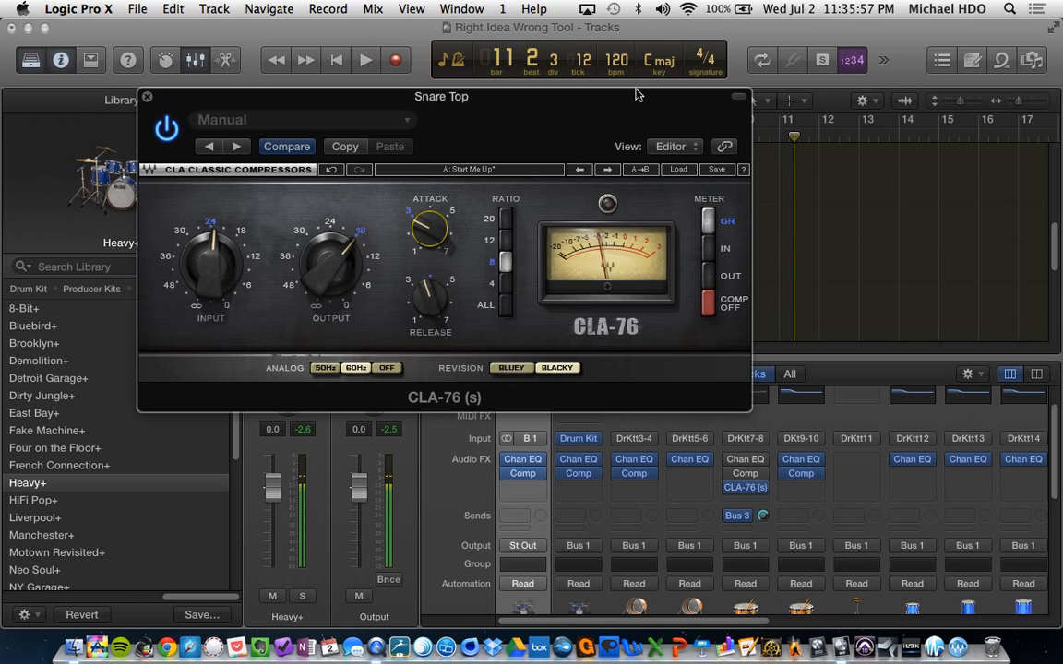
{"action": "left_click", "coordinate": [149, 97]}
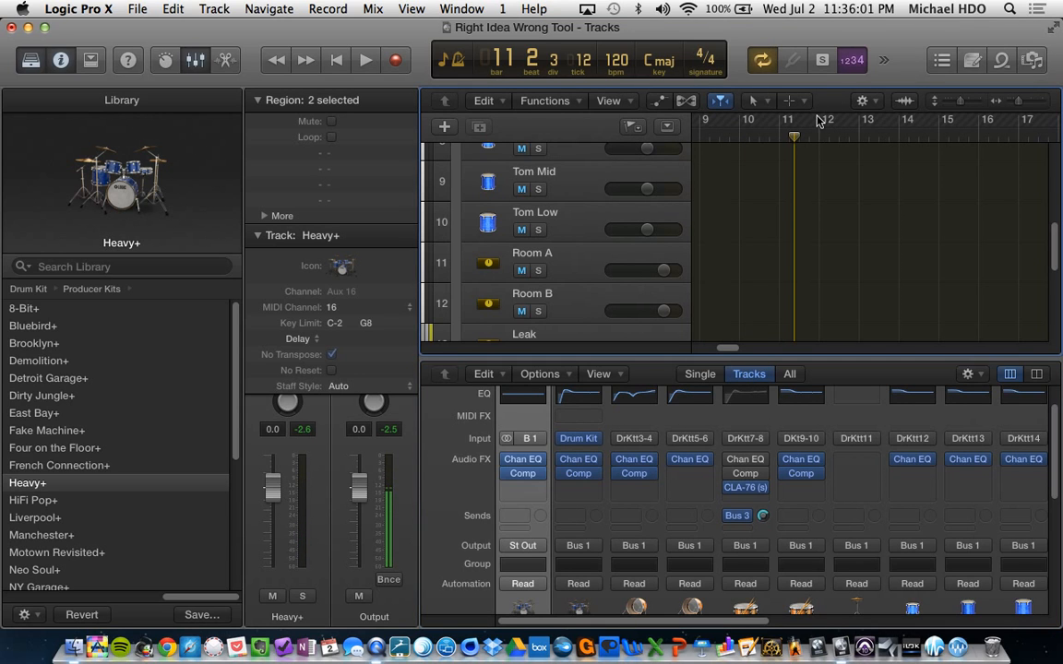
Return to the project start, enable the cycle over bars 1 to 4, and start playback
{"action": "key", "text": "Return"}
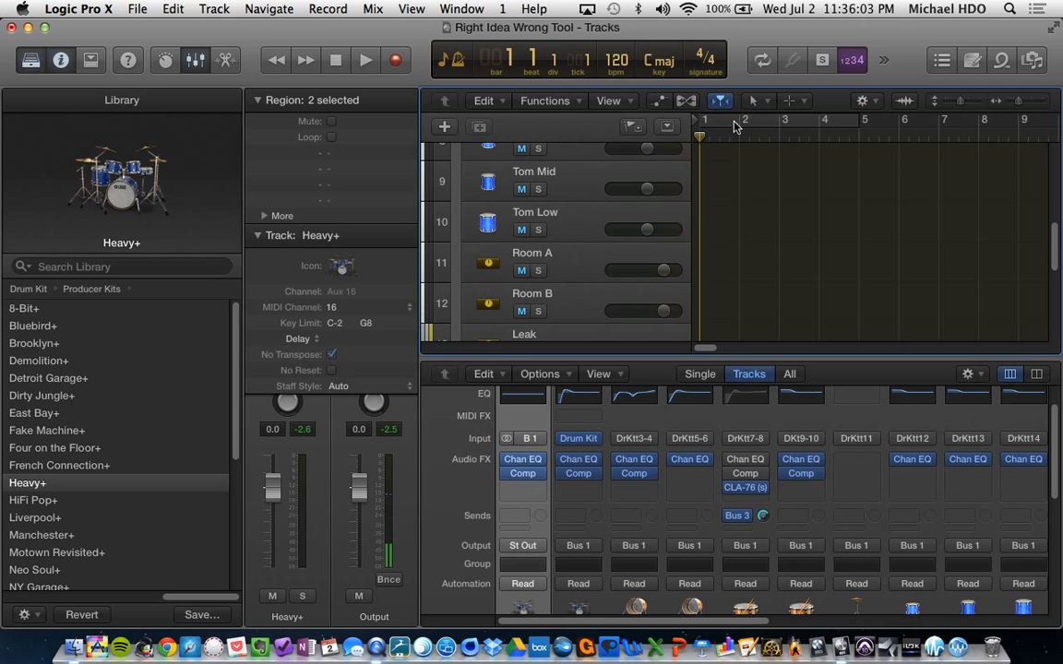
{"action": "left_click", "coordinate": [738, 123]}
{"action": "key", "text": "space"}
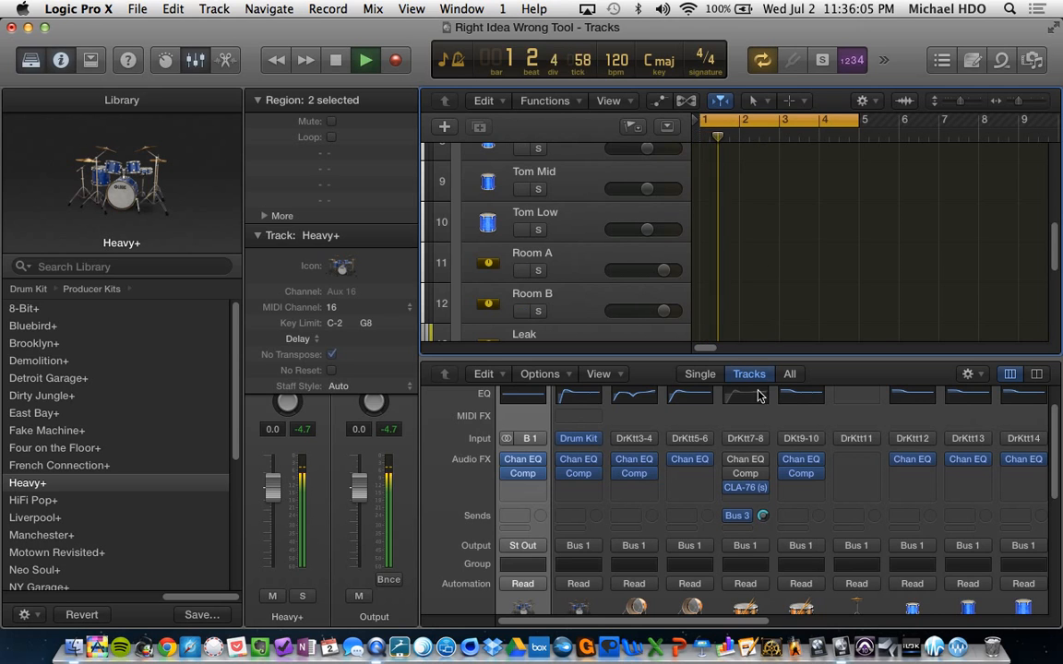
Compare the snare with the CLA-76 on and bypassed, and close the plug-in after stopping playback
{"action": "left_click", "coordinate": [748, 491]}
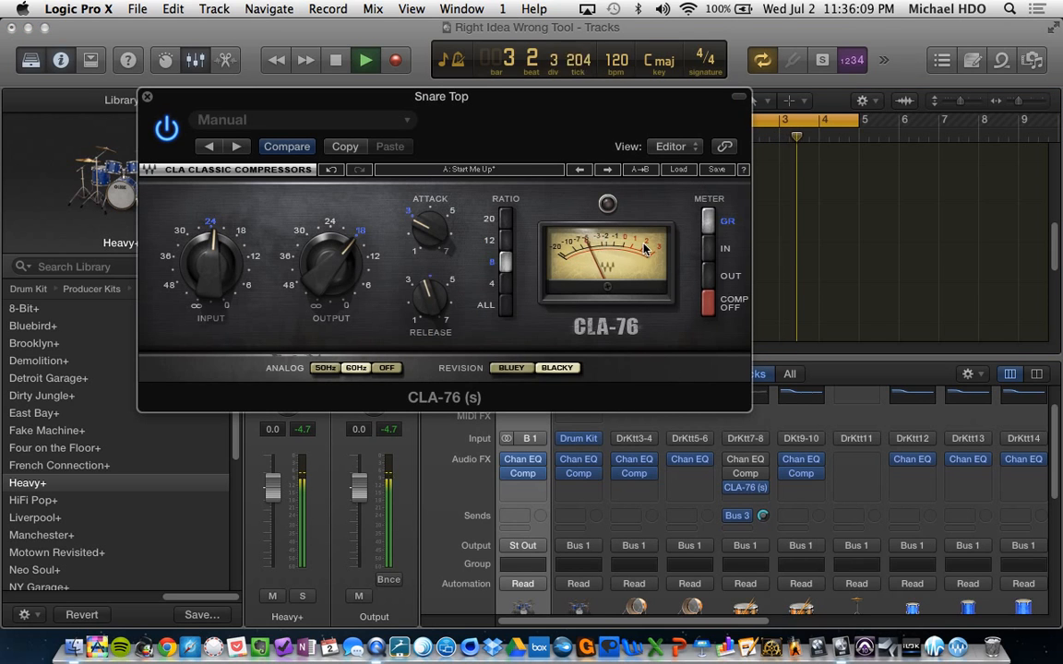
{"action": "left_click", "coordinate": [164, 129]}
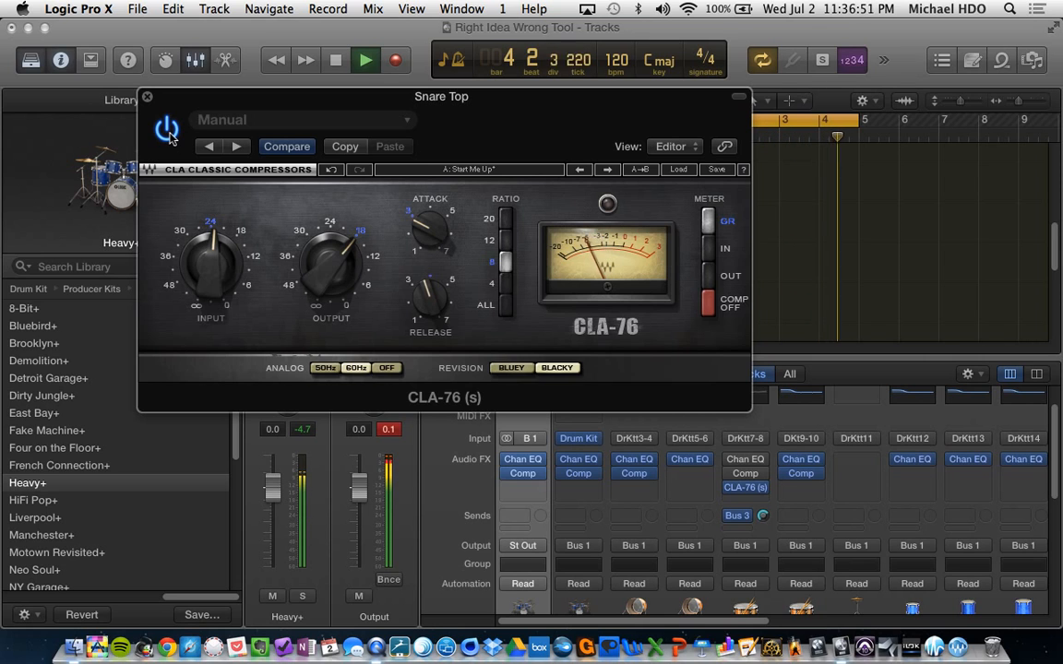
{"action": "key", "text": "space"}
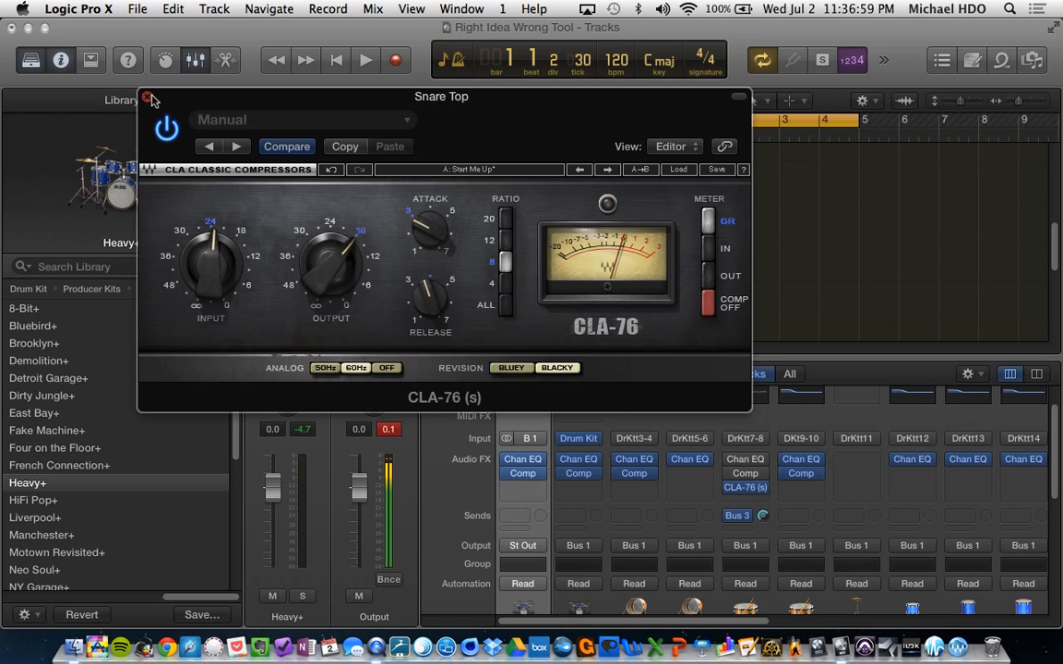
{"action": "left_click", "coordinate": [147, 97]}
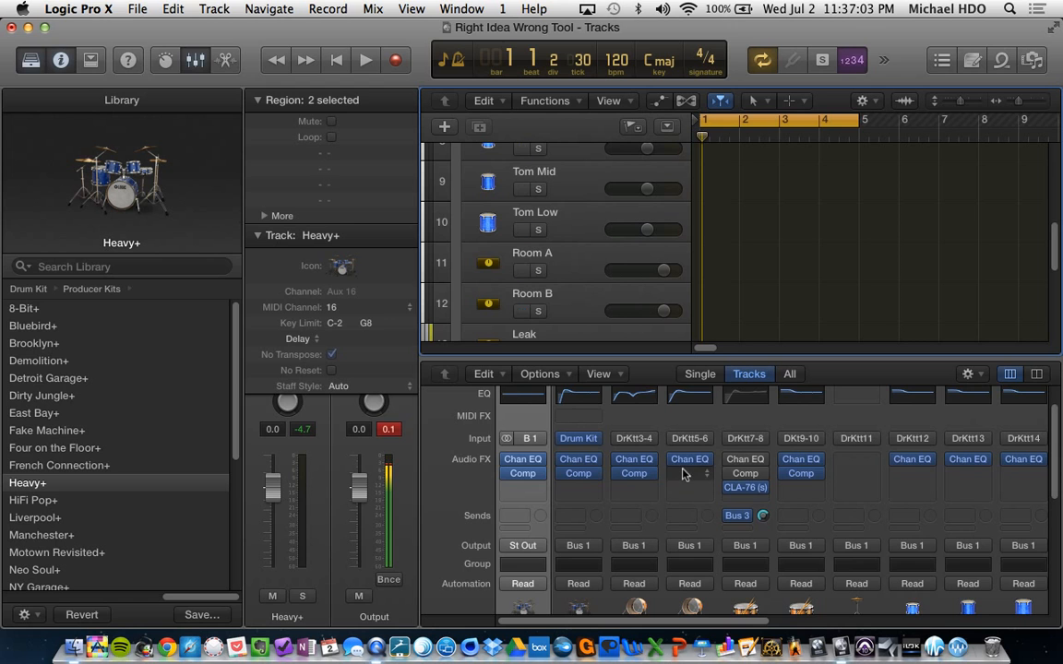
Replace the bypassed Compressor on the Snare Top channel with the Waves PuigChild 670 (s) Audio Unit
{"action": "scroll", "coordinate": [659, 514], "scroll_direction": "down", "scroll_amount": 5}
{"action": "scroll", "coordinate": [680, 513], "scroll_direction": "down", "scroll_amount": 2}
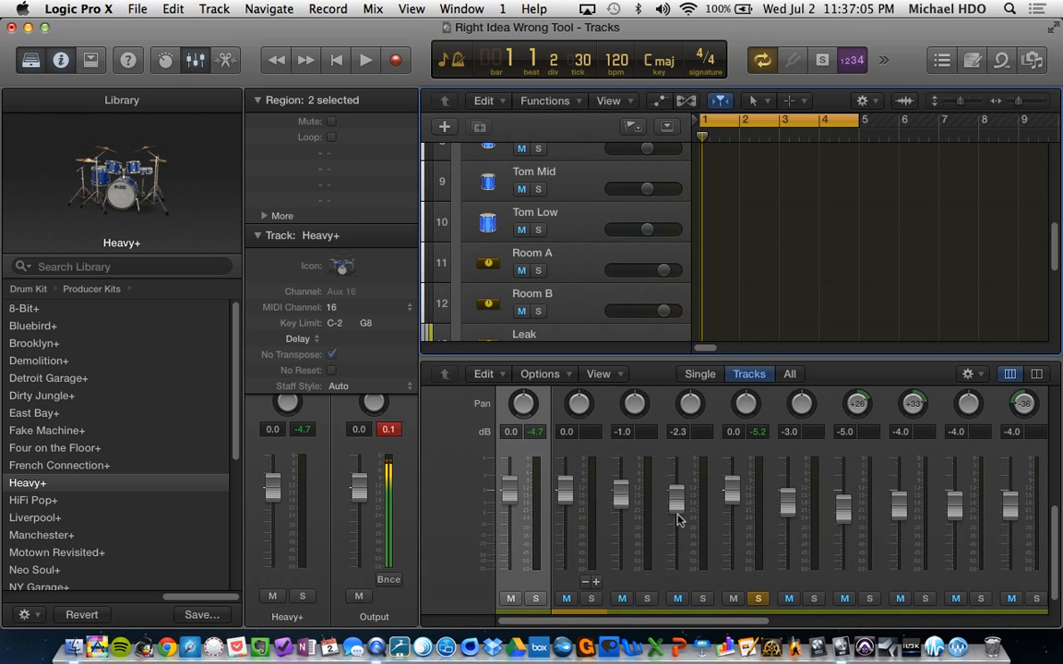
{"action": "scroll", "coordinate": [679, 519], "scroll_direction": "down", "scroll_amount": 2}
{"action": "scroll", "coordinate": [683, 517], "scroll_direction": "up", "scroll_amount": 8}
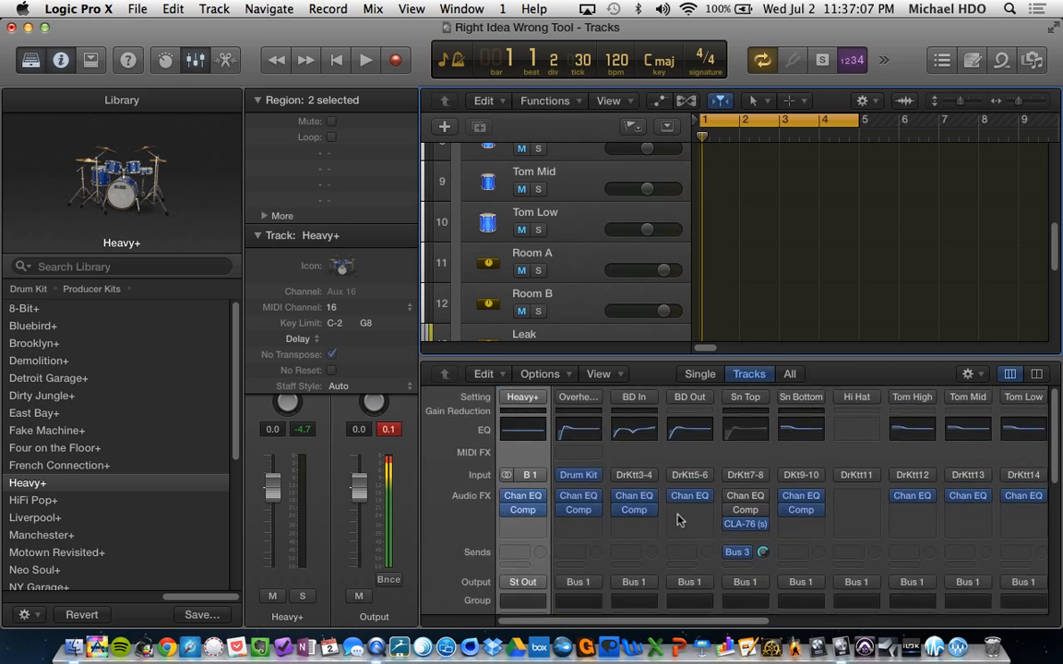
{"action": "left_click", "coordinate": [760, 514]}
{"action": "mouse_move", "coordinate": [775, 615]}
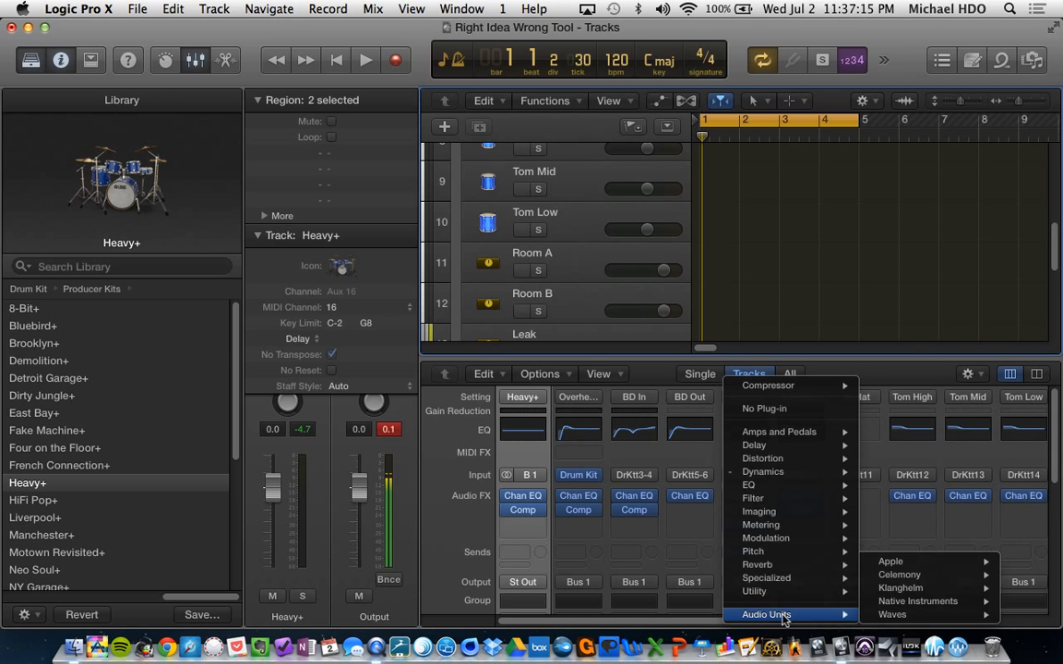
{"action": "mouse_move", "coordinate": [884, 615]}
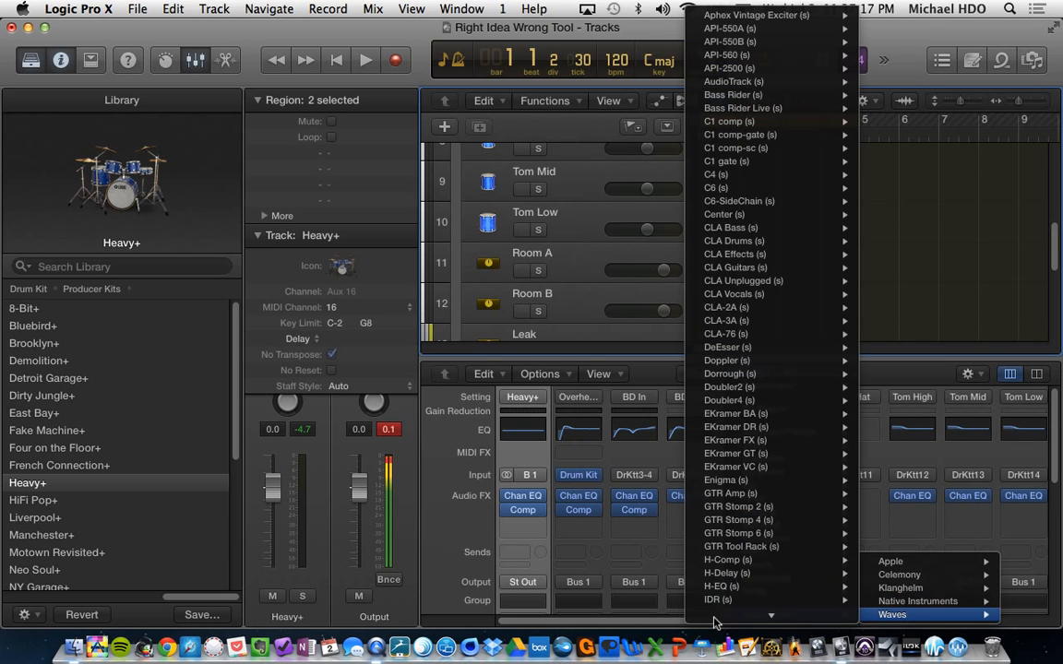
{"action": "scroll", "coordinate": [715, 623], "scroll_direction": "down", "scroll_amount": 10}
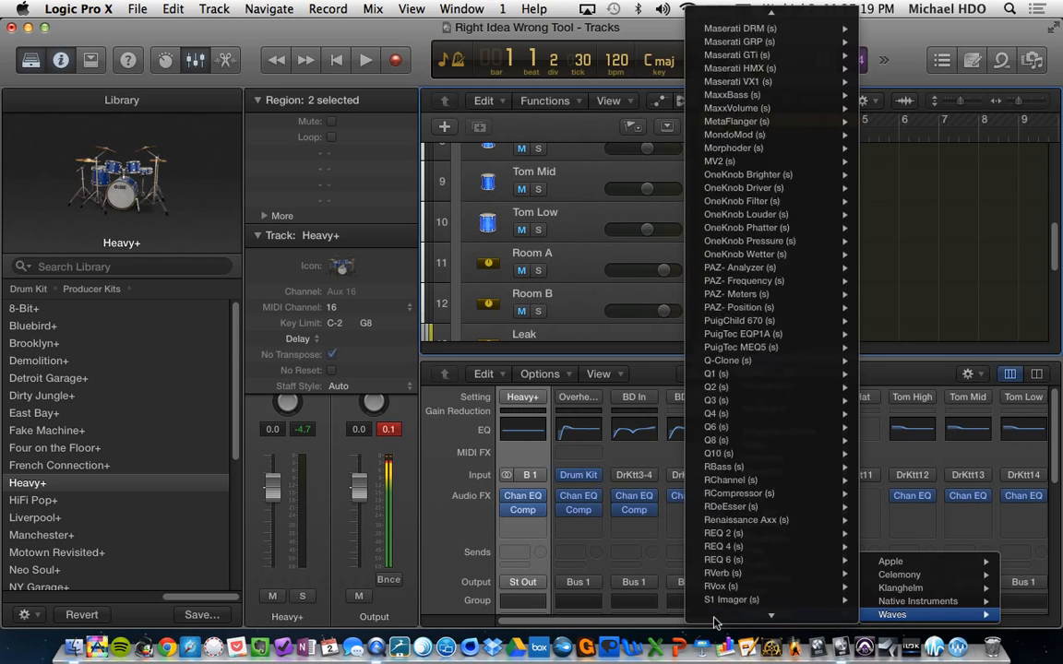
{"action": "scroll", "coordinate": [752, 344], "scroll_direction": "up", "scroll_amount": 5}
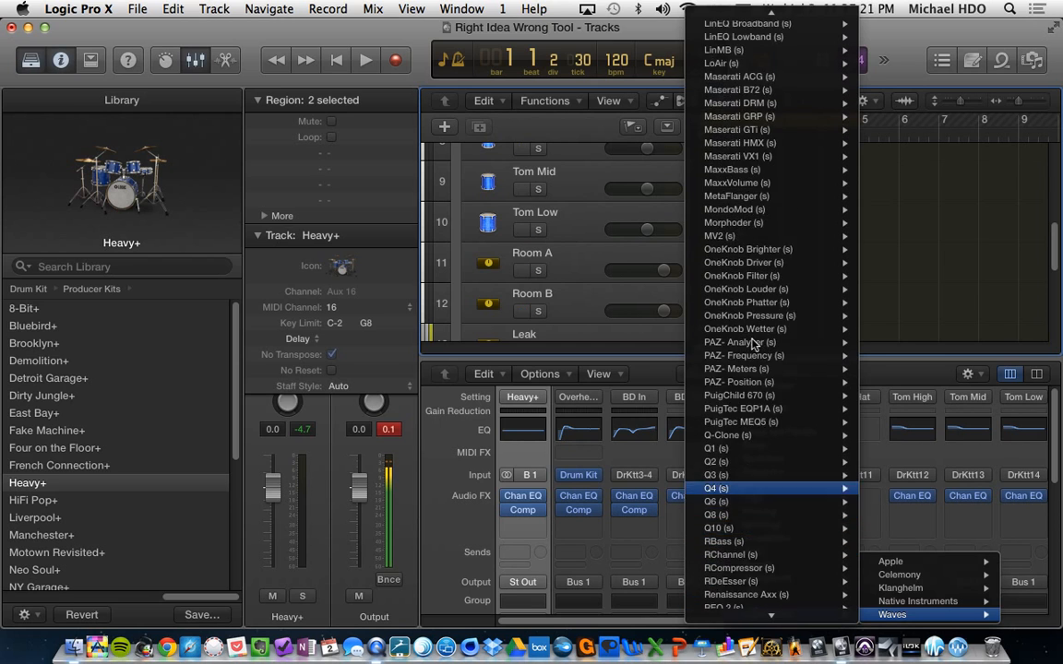
{"action": "scroll", "coordinate": [753, 434], "scroll_direction": "up", "scroll_amount": 8}
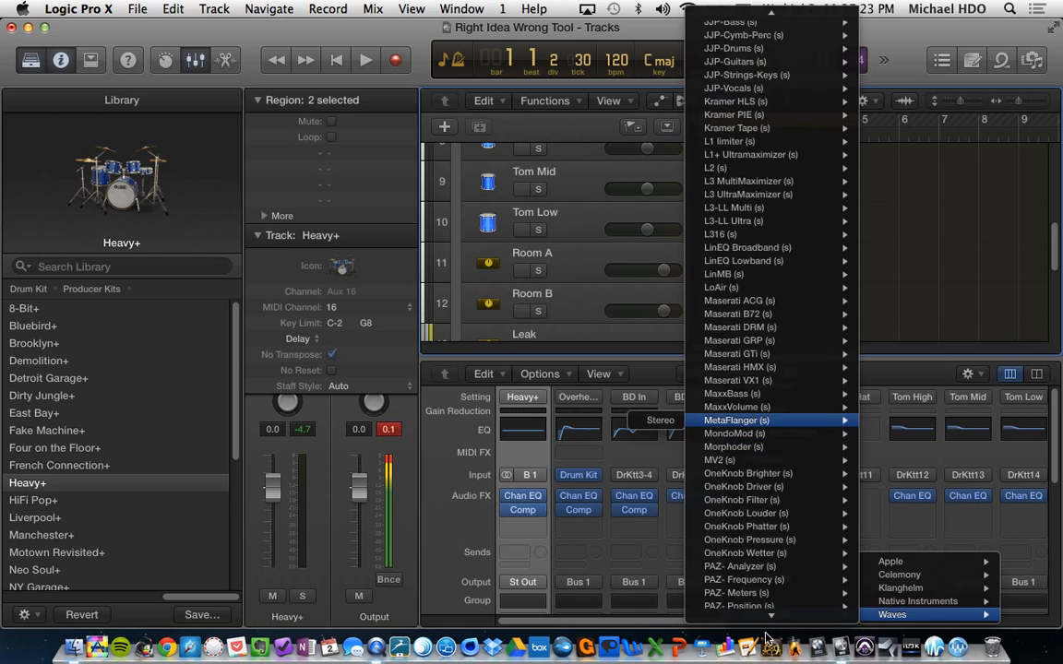
{"action": "scroll", "coordinate": [743, 508], "scroll_direction": "up", "scroll_amount": 5}
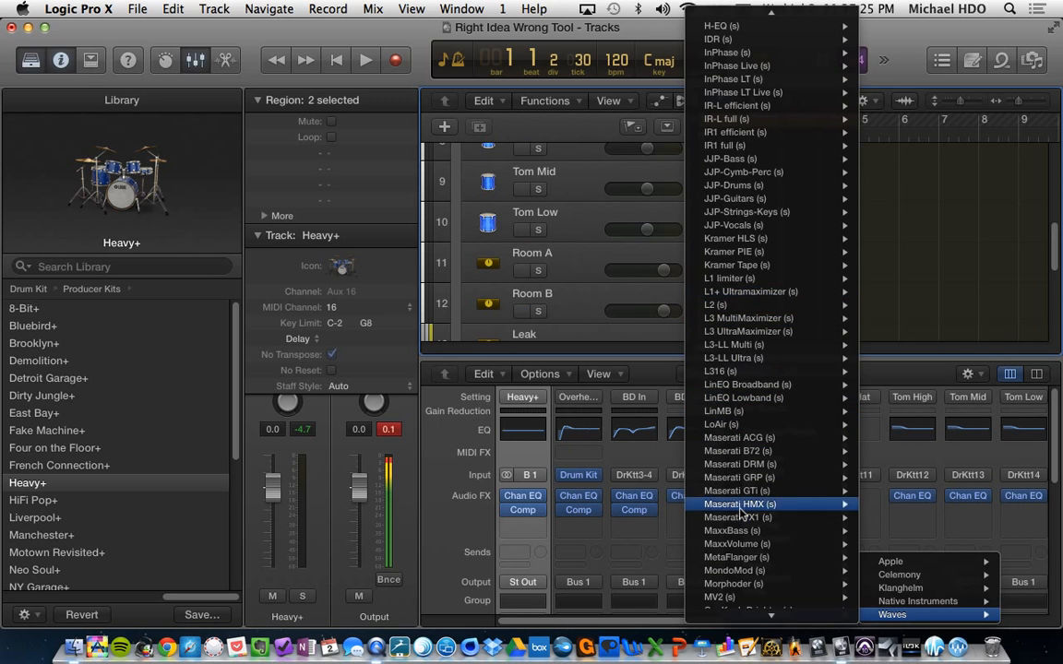
{"action": "scroll", "coordinate": [743, 508], "scroll_direction": "down", "scroll_amount": 10}
{"action": "mouse_move", "coordinate": [738, 423]}
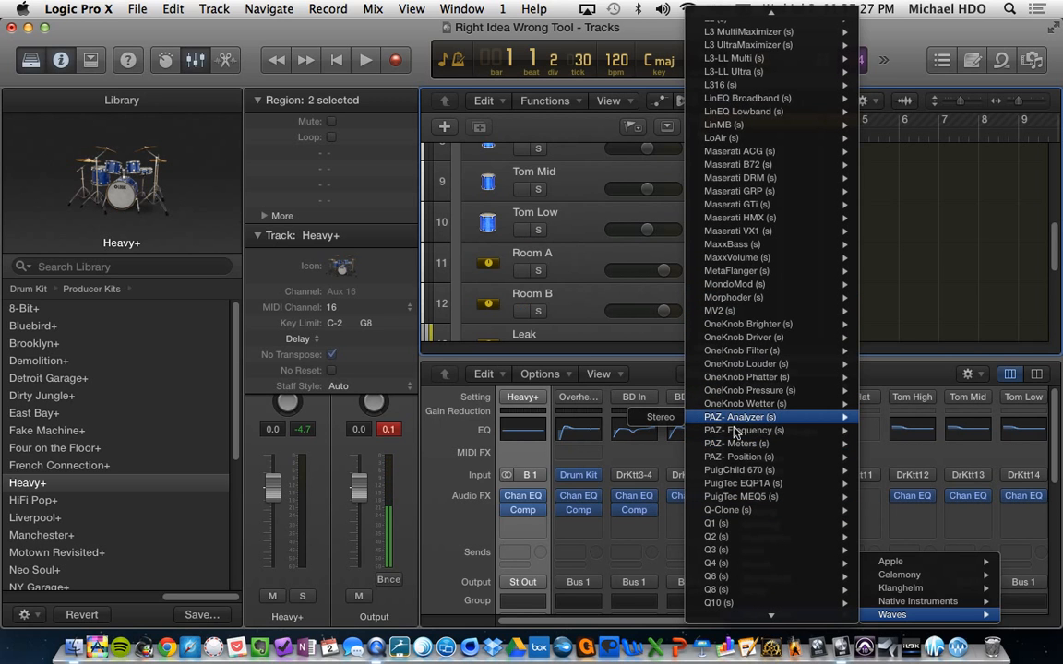
{"action": "left_click", "coordinate": [737, 472]}
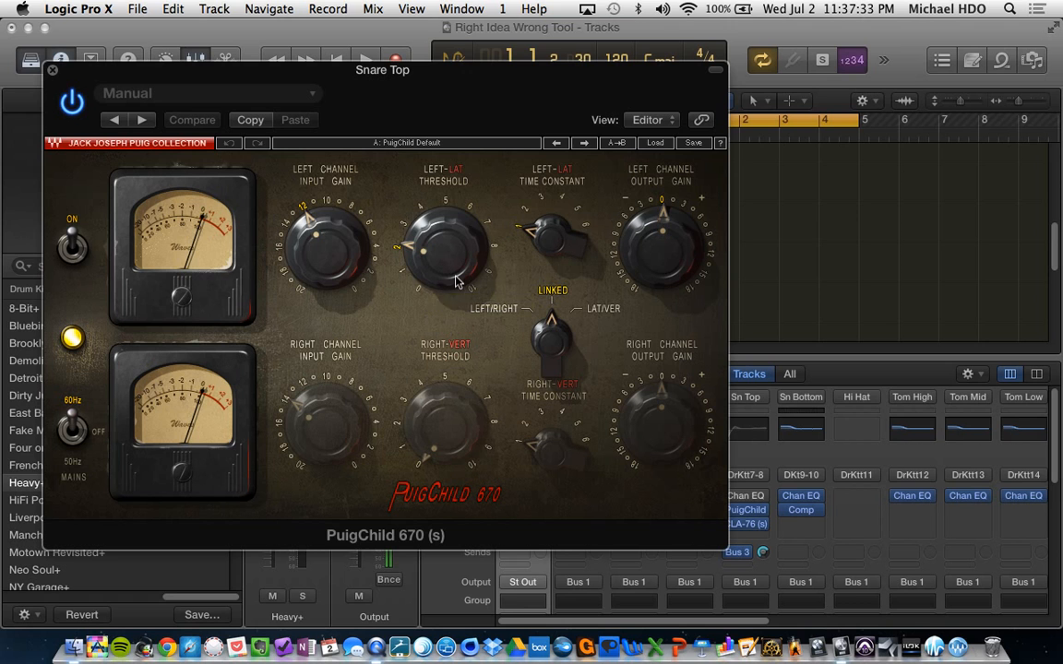
Bypass the CLA-76 on Snare Top during playback and set the PuigChild 670's left input gain to 10
{"action": "left_click_drag", "start_coordinate": [445, 57], "coordinate": [267, 76]}
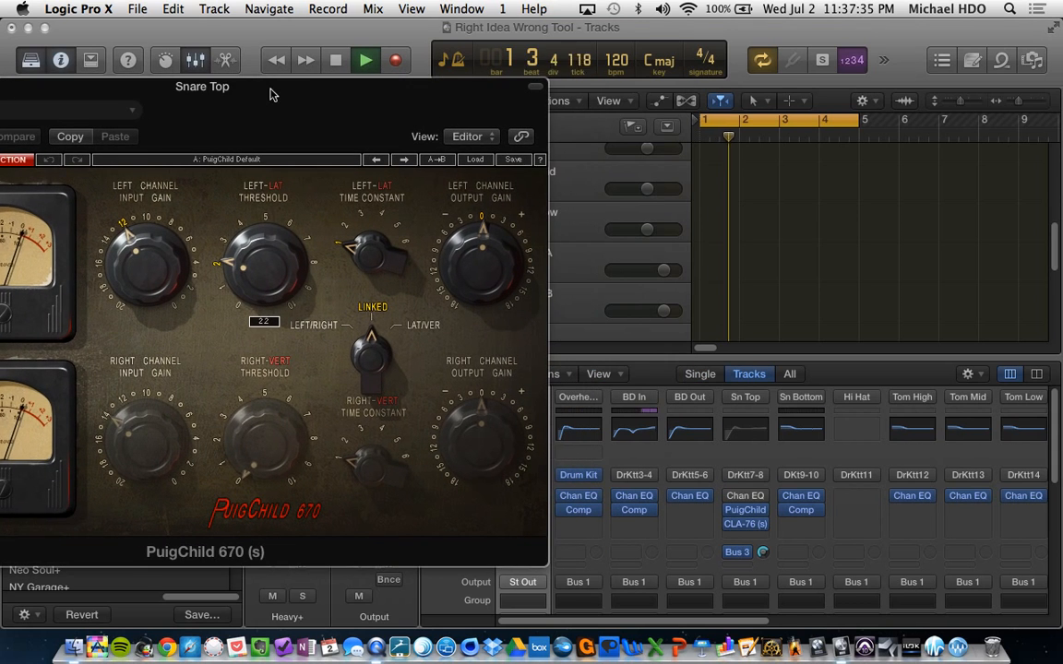
{"action": "left_click", "coordinate": [732, 525]}
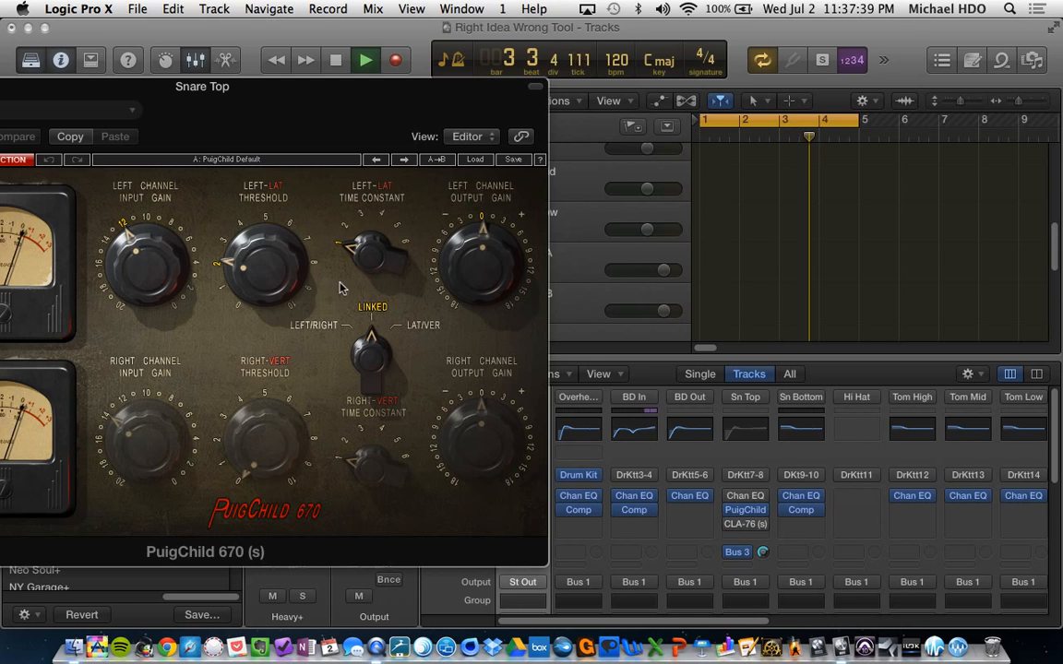
{"action": "left_click_drag", "start_coordinate": [160, 277], "coordinate": [152, 251]}
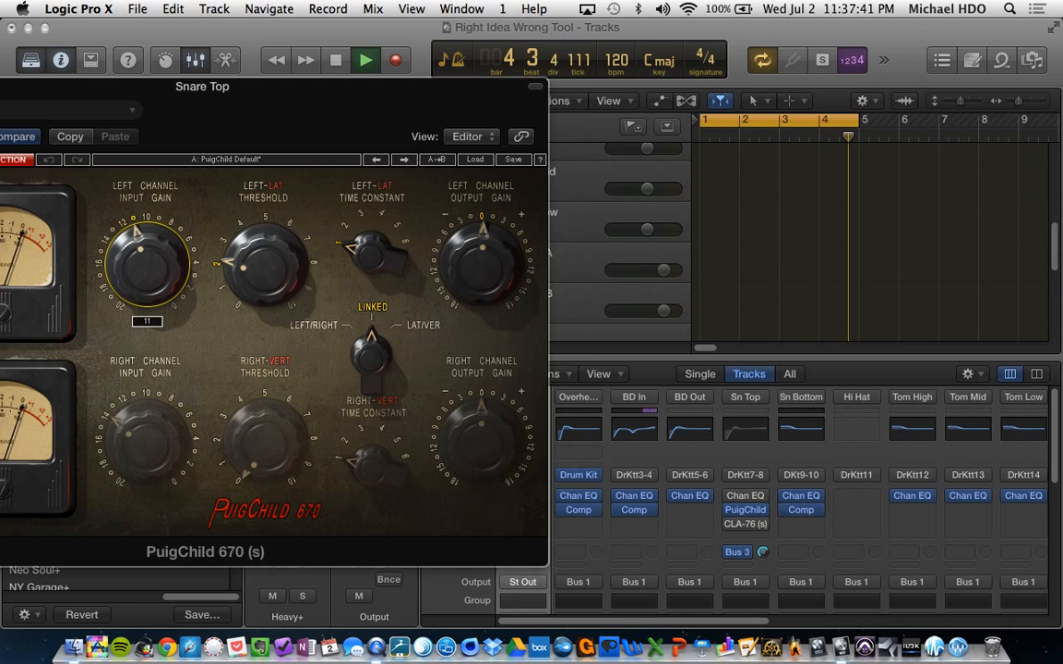
{"action": "left_click_drag", "start_coordinate": [213, 114], "coordinate": [302, 92]}
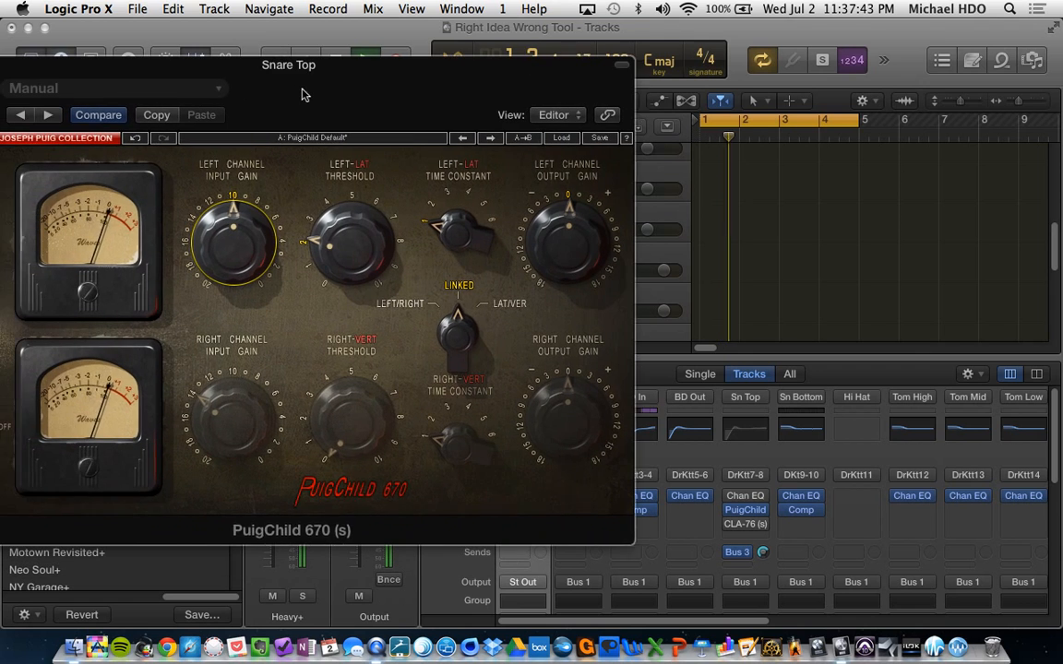
Set the PuigChild 670's left threshold to 6 and input gain to 6, and raise its output gain slightly above 3
{"action": "left_click_drag", "start_coordinate": [334, 251], "coordinate": [334, 221]}
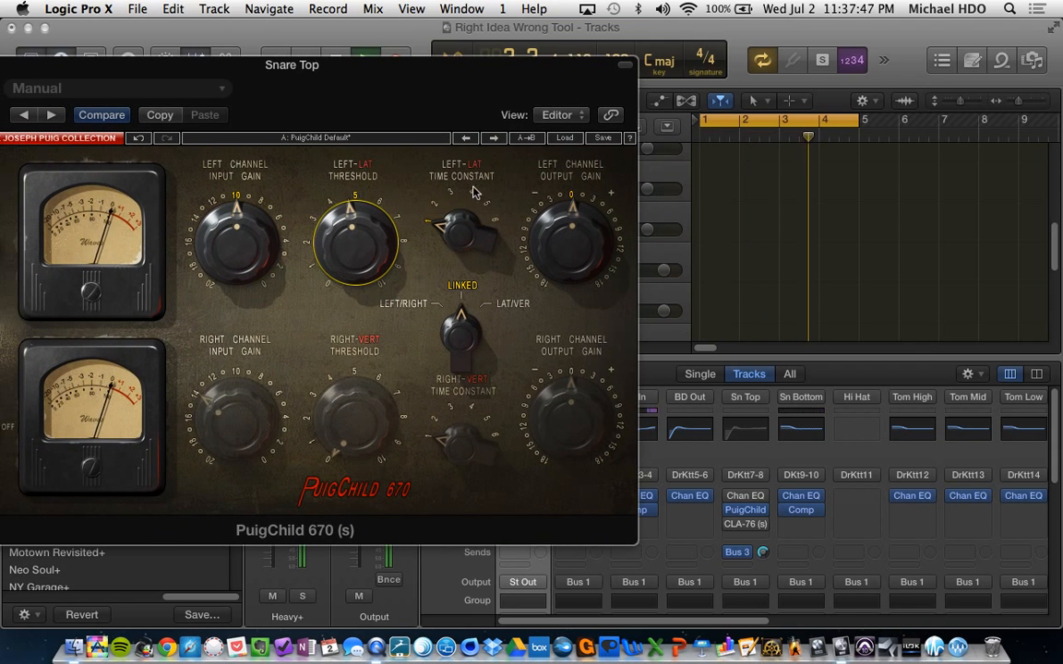
{"action": "left_click_drag", "start_coordinate": [572, 242], "coordinate": [572, 234]}
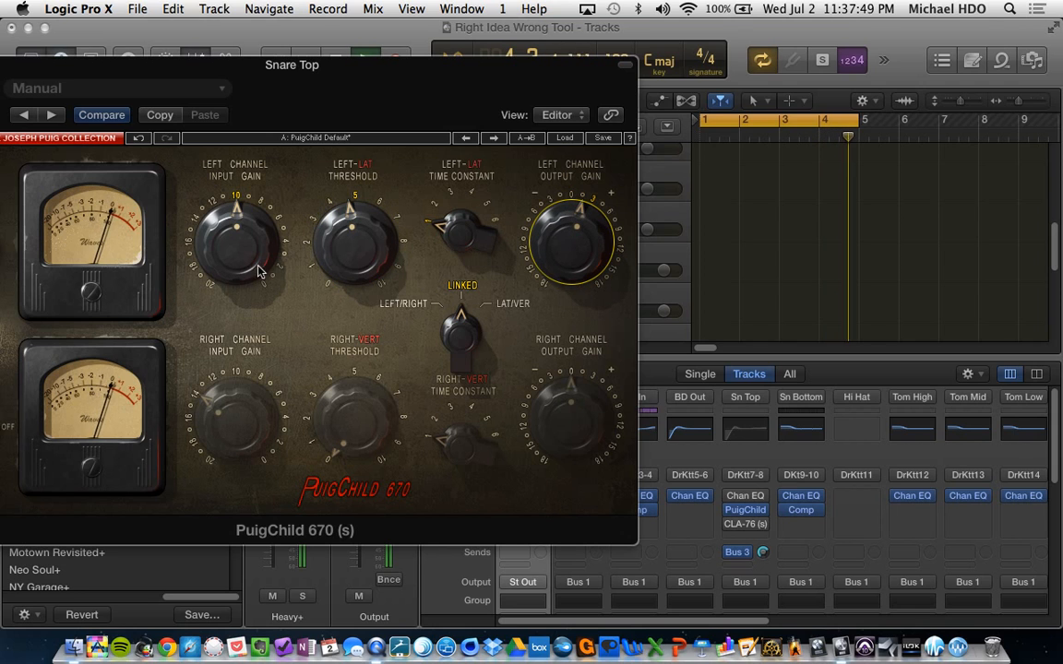
{"action": "left_click", "coordinate": [234, 237]}
{"action": "left_click_drag", "start_coordinate": [256, 245], "coordinate": [256, 224]}
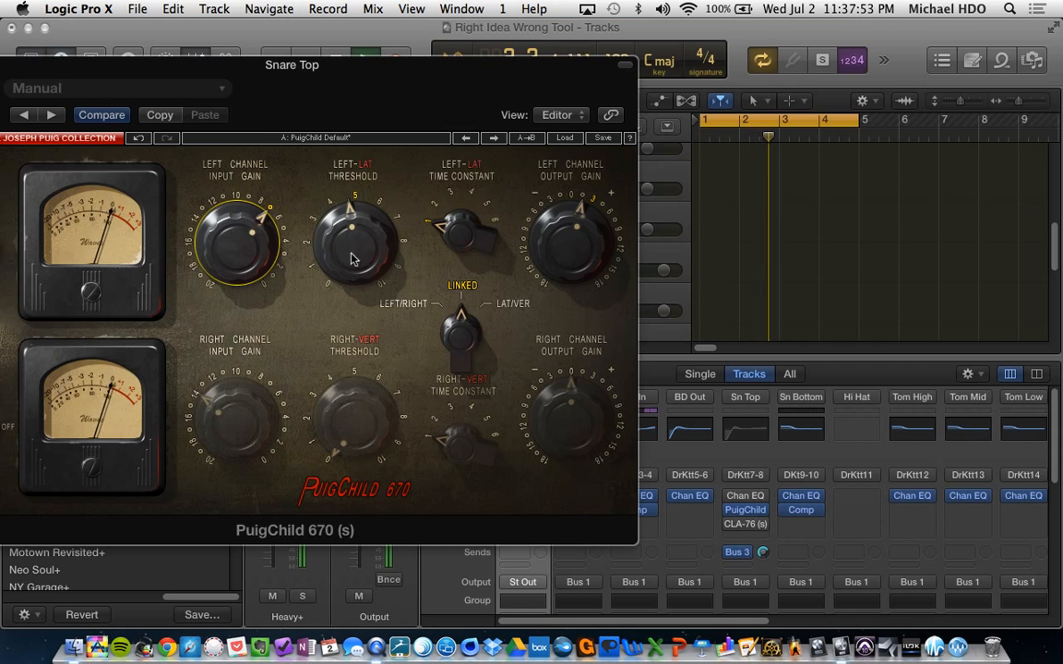
{"action": "left_click_drag", "start_coordinate": [356, 255], "coordinate": [358, 250]}
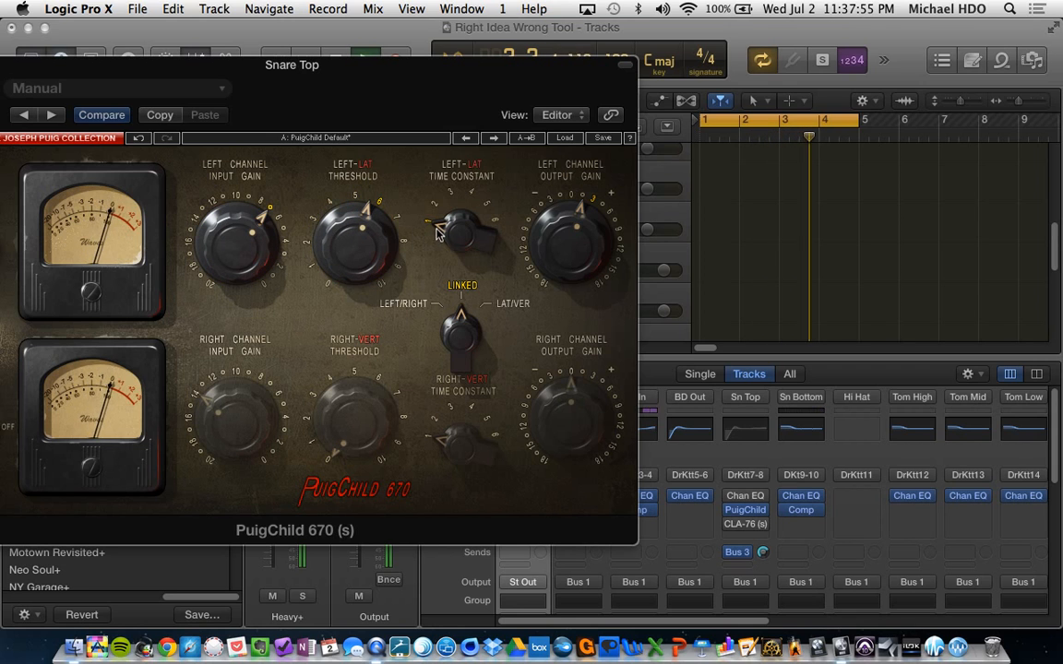
{"action": "left_click_drag", "start_coordinate": [452, 229], "coordinate": [463, 259]}
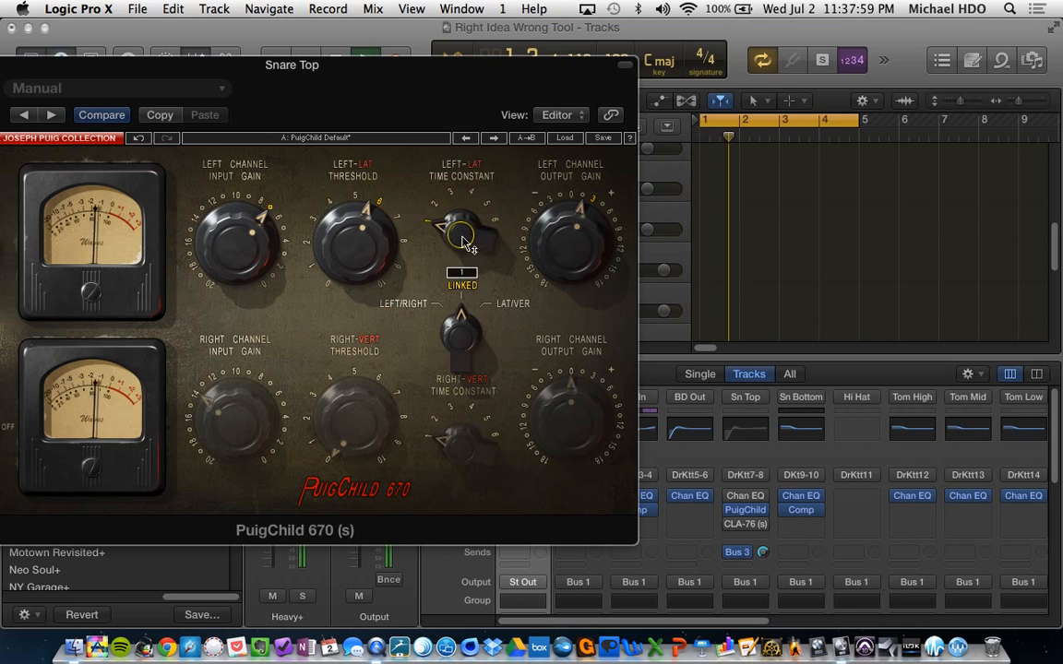
{"action": "left_click_drag", "start_coordinate": [575, 239], "coordinate": [576, 230]}
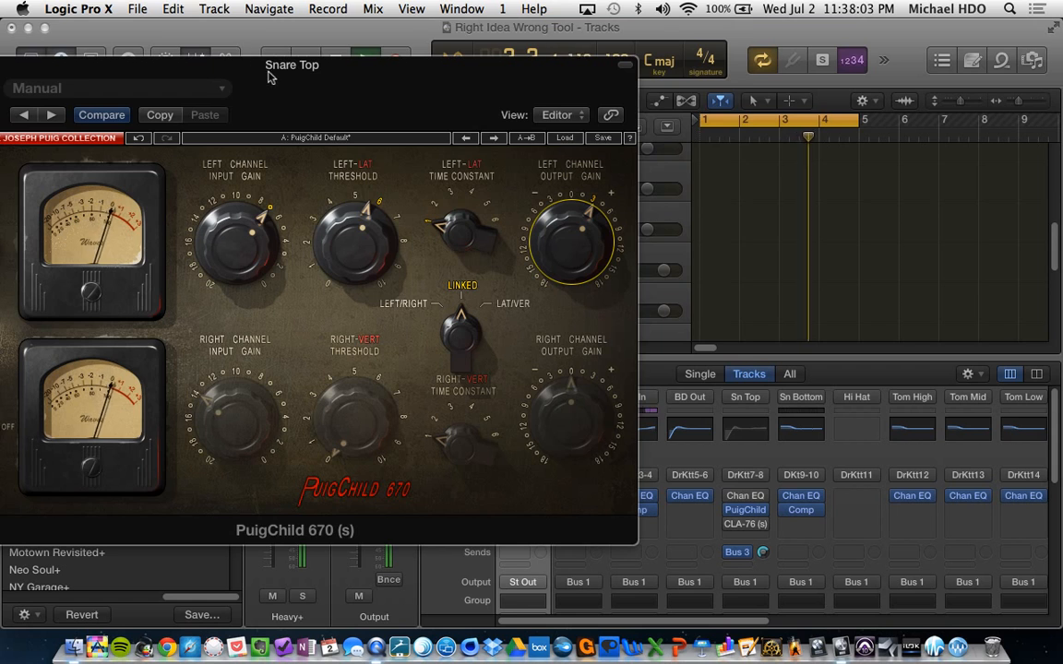
Compare the snare with the PuigChild 670 toggled off, close its window, and leave it bypassed on Snare Top with playback stopped
{"action": "left_click_drag", "start_coordinate": [267, 74], "coordinate": [363, 37]}
{"action": "left_click", "coordinate": [80, 65]}
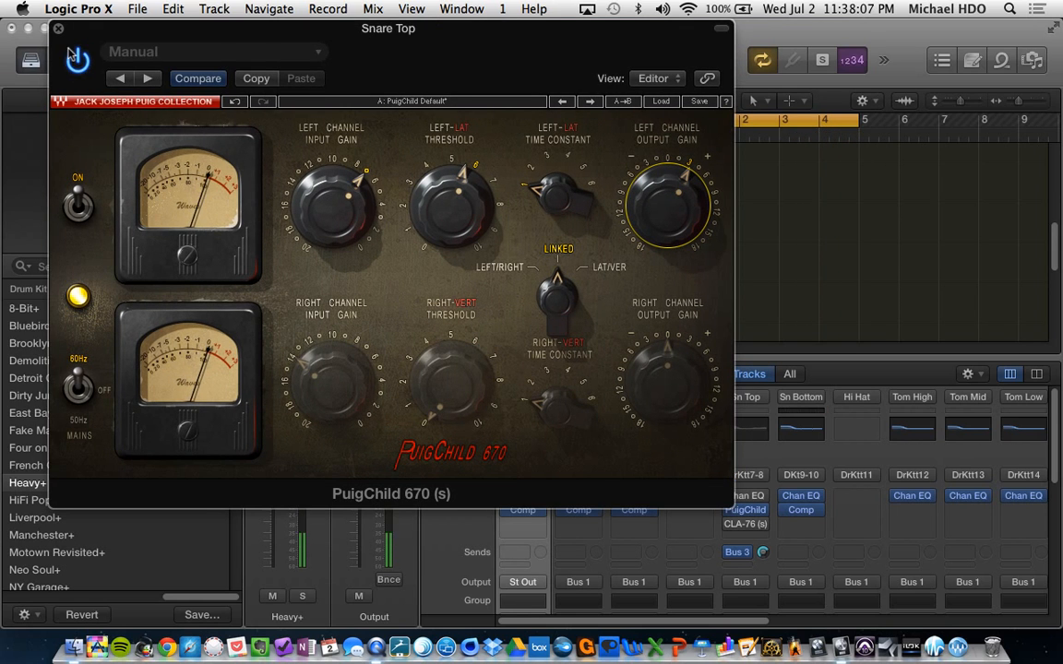
{"action": "left_click", "coordinate": [57, 29]}
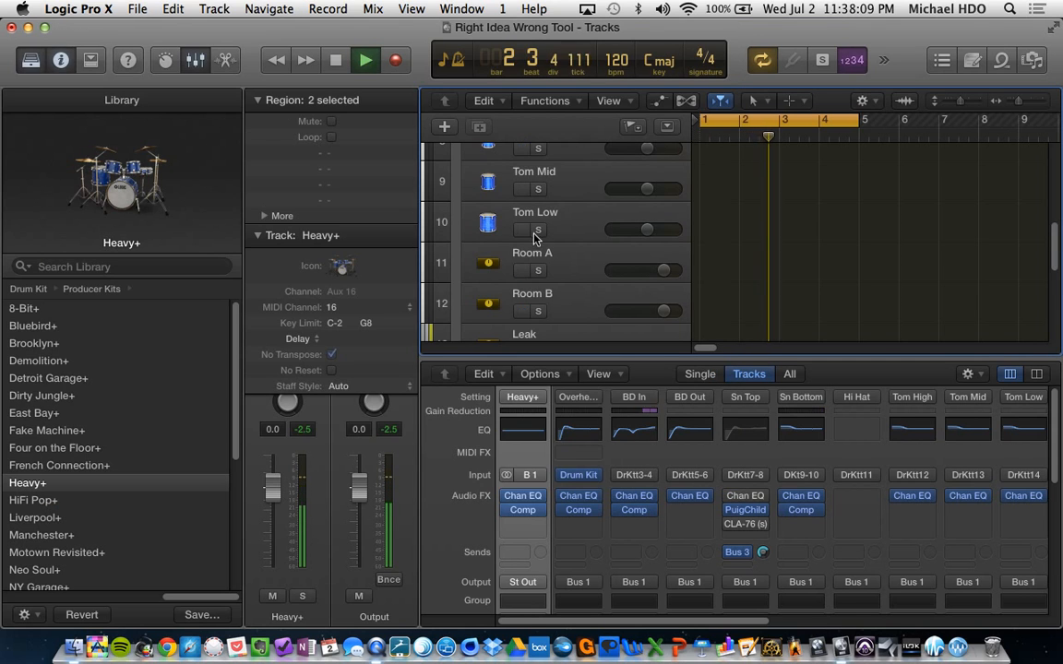
{"action": "key", "text": "space"}
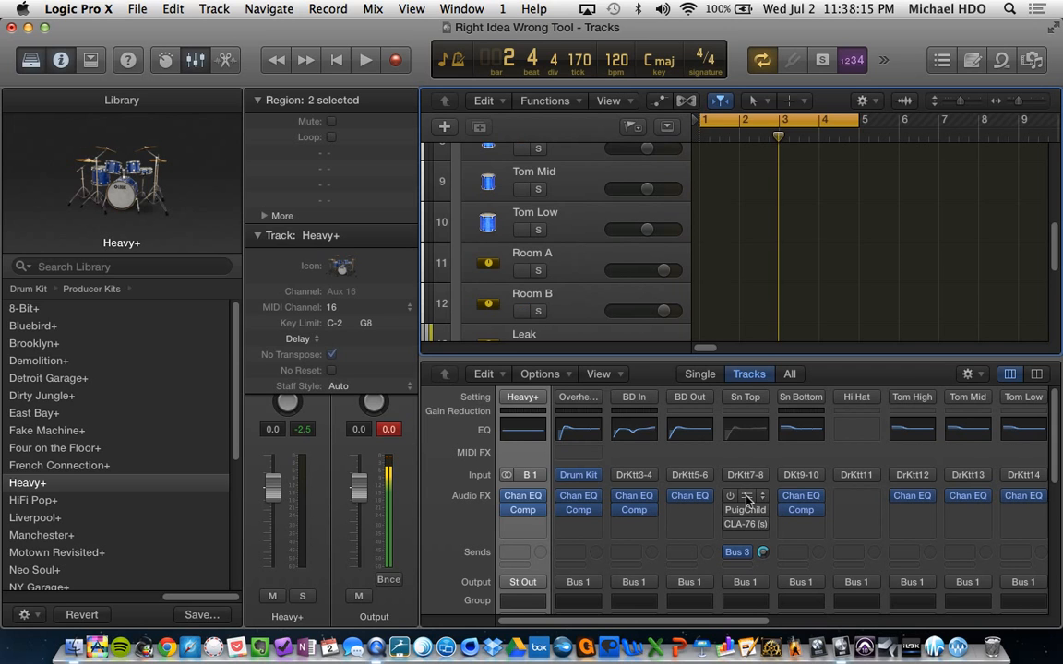
Open Snare Top's Channel EQ, reposition its window, and switch the EQ on
{"action": "left_click", "coordinate": [748, 499]}
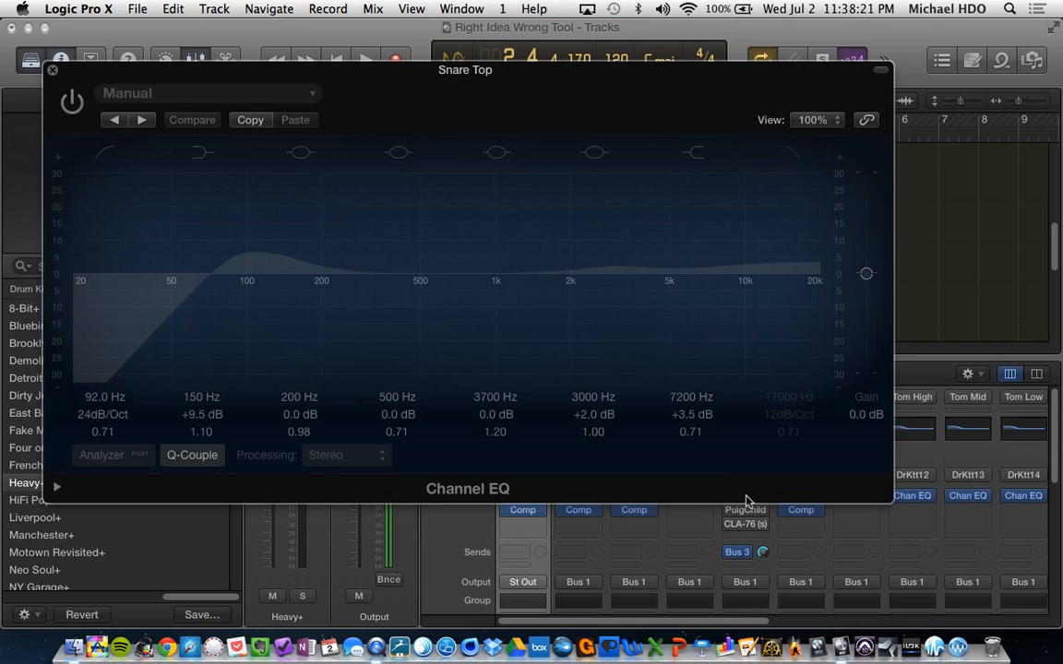
{"action": "left_click_drag", "start_coordinate": [551, 104], "coordinate": [609, 123]}
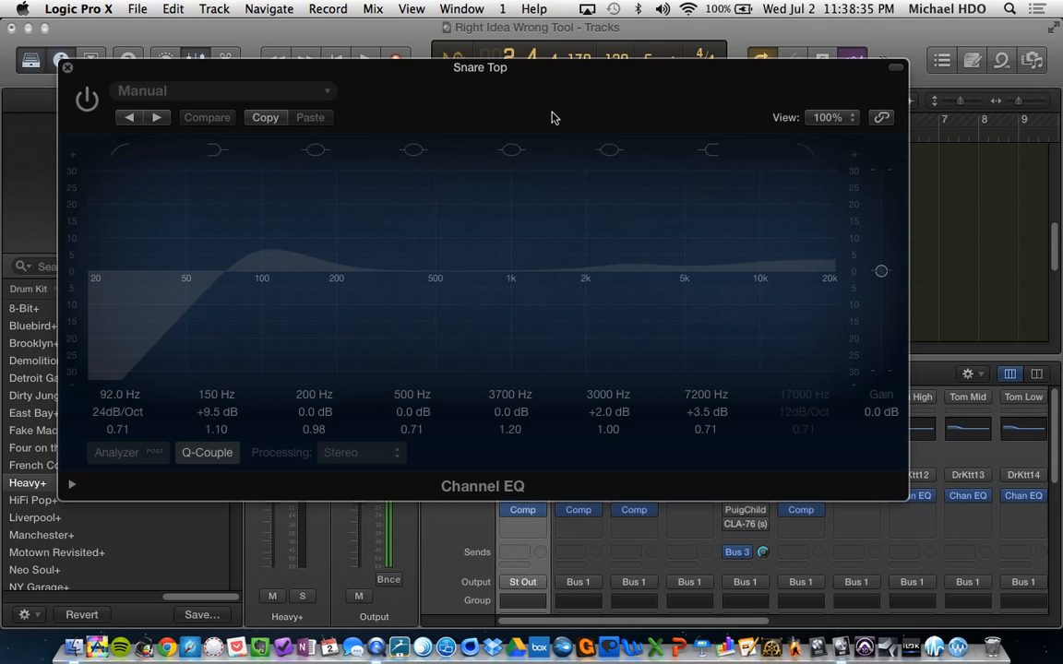
{"action": "left_click_drag", "start_coordinate": [490, 121], "coordinate": [567, 93]}
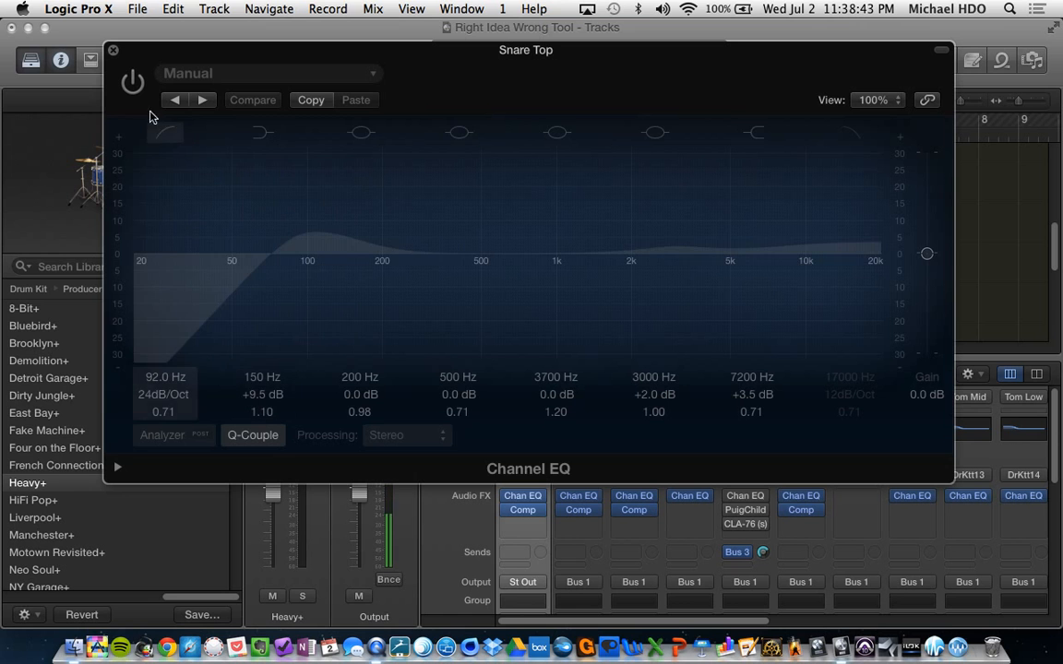
{"action": "left_click", "coordinate": [132, 81]}
{"action": "left_click_drag", "start_coordinate": [427, 68], "coordinate": [123, 293]}
{"action": "left_click_drag", "start_coordinate": [290, 282], "coordinate": [591, 29]}
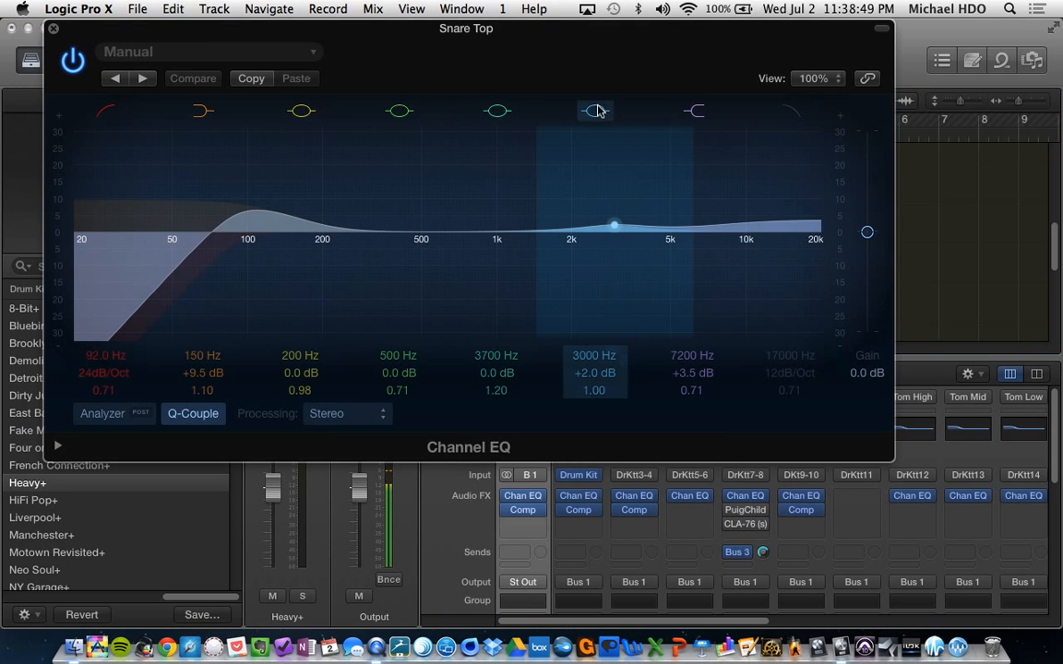
Boost the Channel EQ's 3000 Hz band to +24 dB, sweep its frequency, and settle it at 1740 Hz with +9.0 dB
{"action": "left_click_drag", "start_coordinate": [614, 222], "coordinate": [620, 157]}
{"action": "left_click_drag", "start_coordinate": [618, 148], "coordinate": [552, 109]}
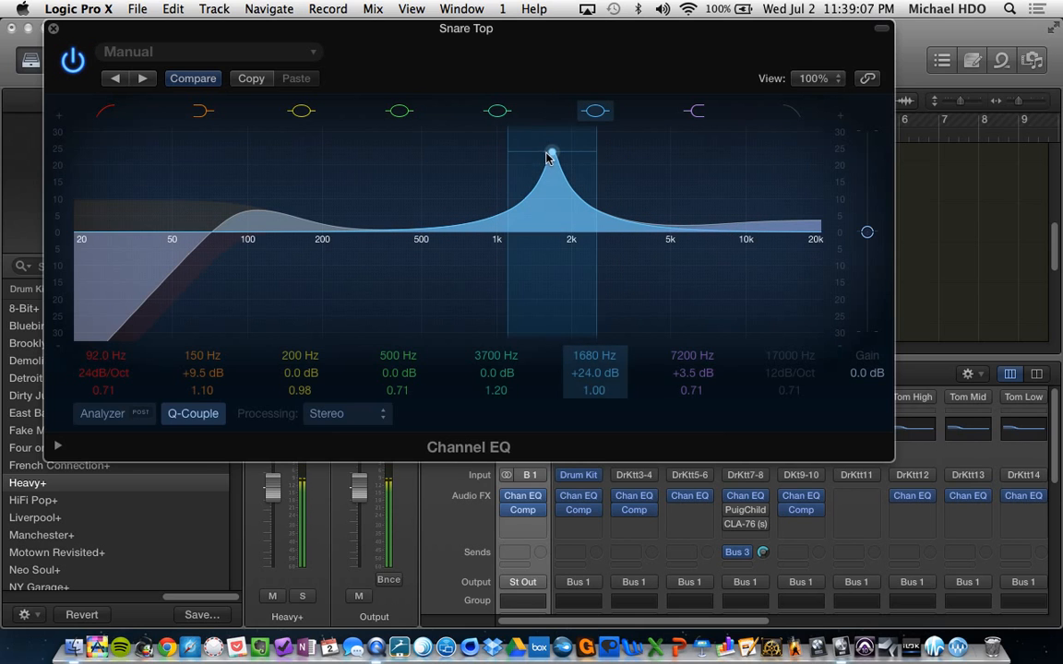
{"action": "left_click_drag", "start_coordinate": [550, 158], "coordinate": [554, 235]}
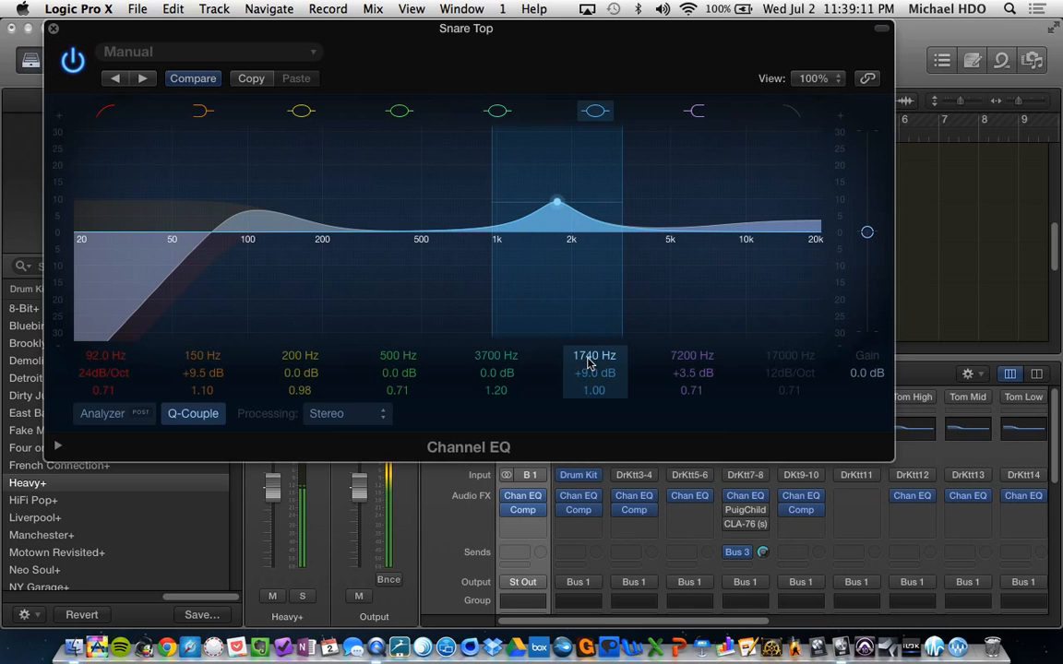
Widen the Channel EQ's 1740 Hz band to a Q of 0.57 and set its gain to +6.5 dB
{"action": "left_click_drag", "start_coordinate": [595, 391], "coordinate": [595, 427]}
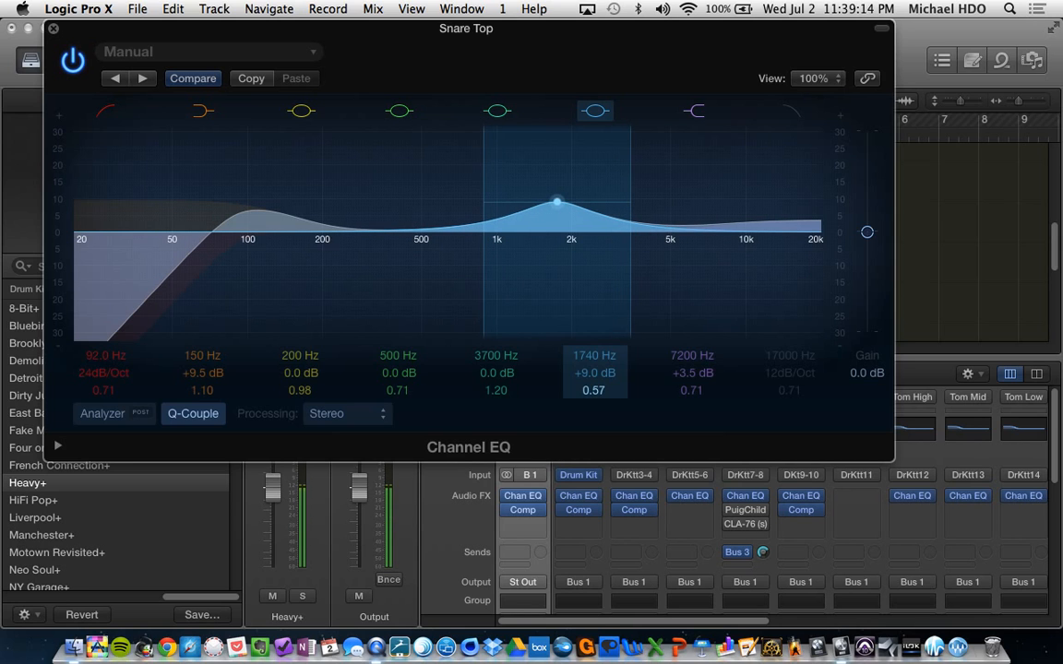
{"action": "double_click", "coordinate": [595, 372]}
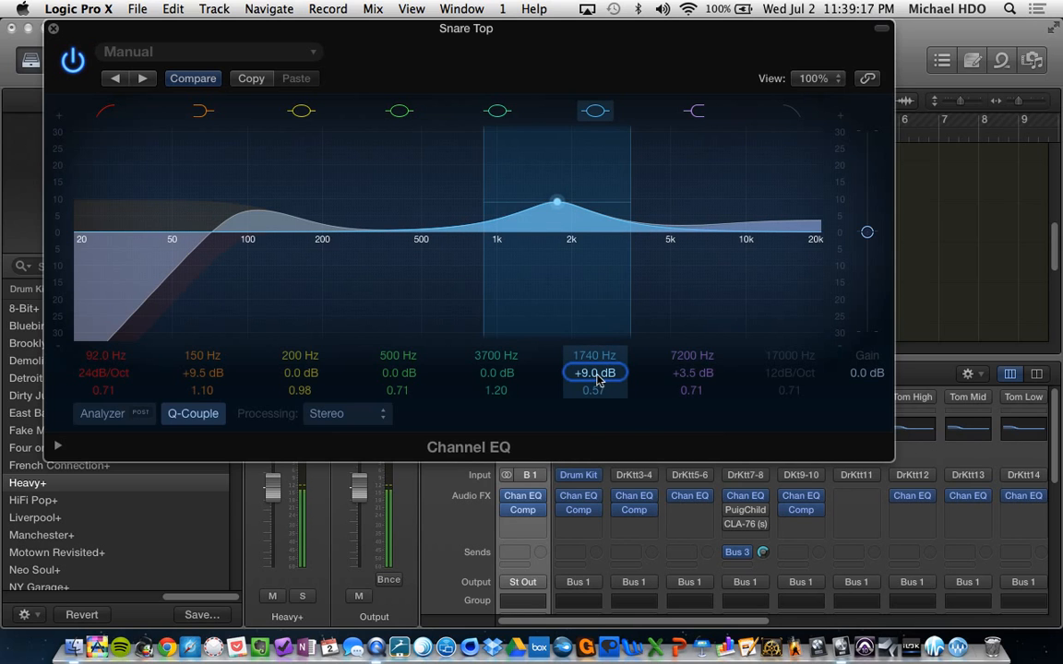
{"action": "left_click_drag", "start_coordinate": [596, 374], "coordinate": [596, 385]}
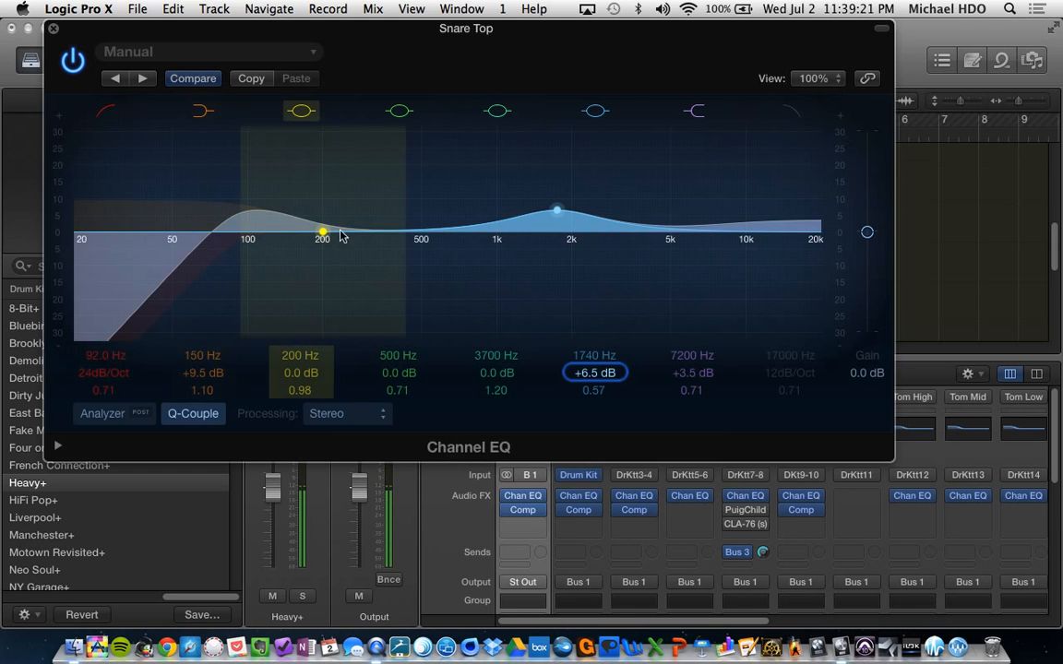
Turn off the EQ's 150 Hz and 200 Hz bands and shift the 500 Hz band to 305 Hz with +5.5 dB
{"action": "left_click", "coordinate": [420, 229]}
{"action": "left_click_drag", "start_coordinate": [420, 230], "coordinate": [379, 198]}
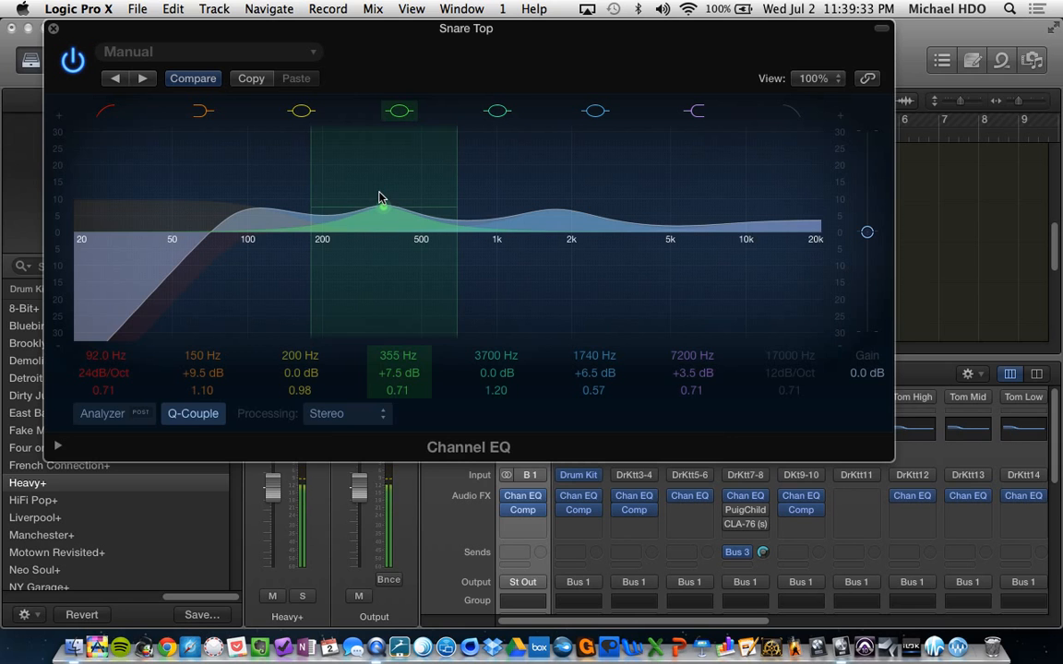
{"action": "left_click", "coordinate": [301, 111]}
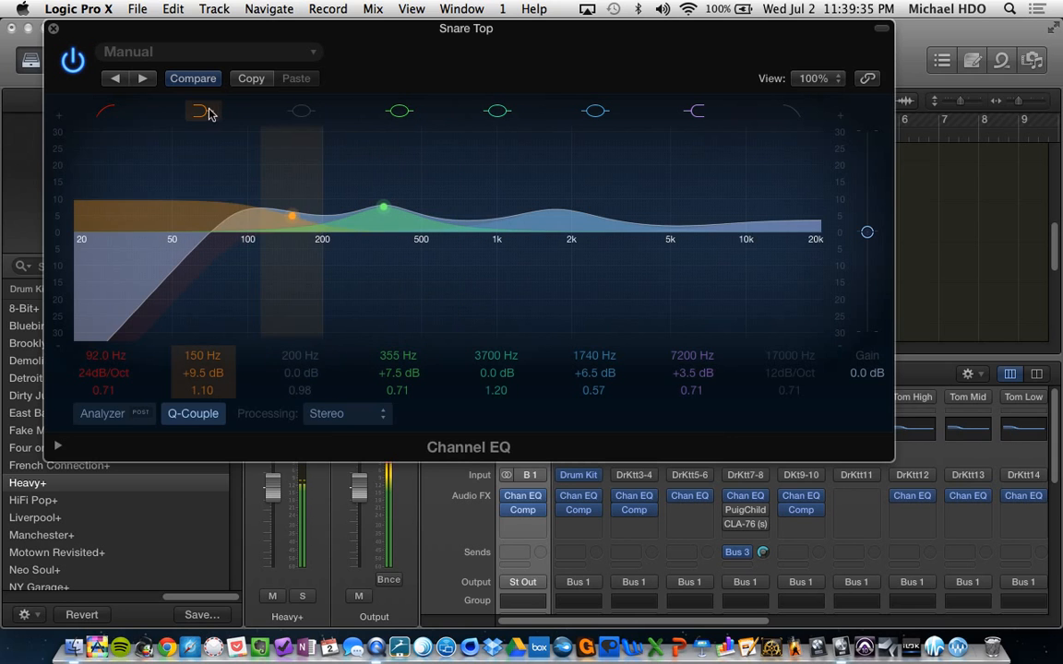
{"action": "left_click", "coordinate": [204, 110]}
{"action": "mouse_move", "coordinate": [379, 208]}
{"action": "left_mouse_down"}
{"action": "mouse_move", "coordinate": [395, 144]}
{"action": "mouse_move", "coordinate": [366, 170]}
{"action": "mouse_move", "coordinate": [367, 216]}
{"action": "left_mouse_up"}
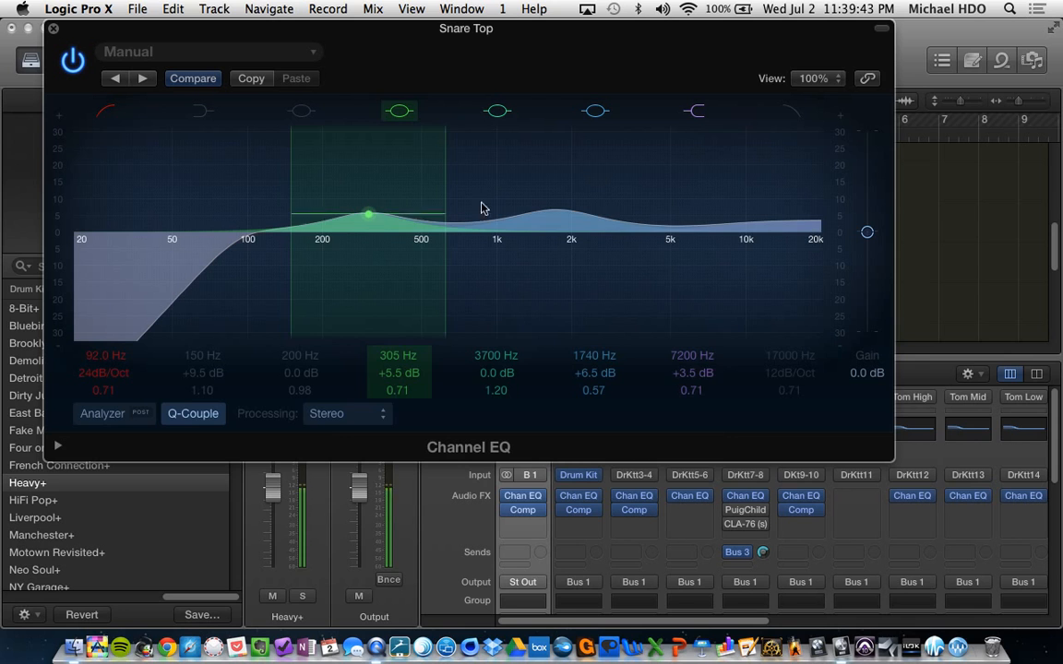
Set the EQ's high shelf to 6900 Hz with +10.0 dB and the overall gain to -2.0 dB
{"action": "left_click_drag", "start_coordinate": [719, 233], "coordinate": [710, 201]}
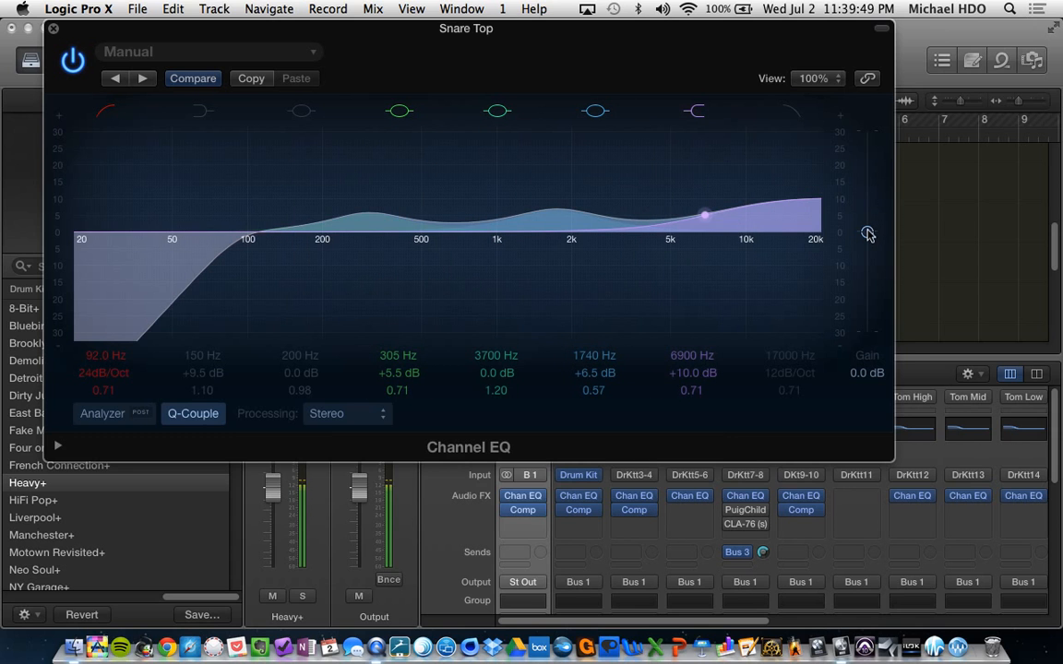
{"action": "left_click_drag", "start_coordinate": [868, 233], "coordinate": [869, 240]}
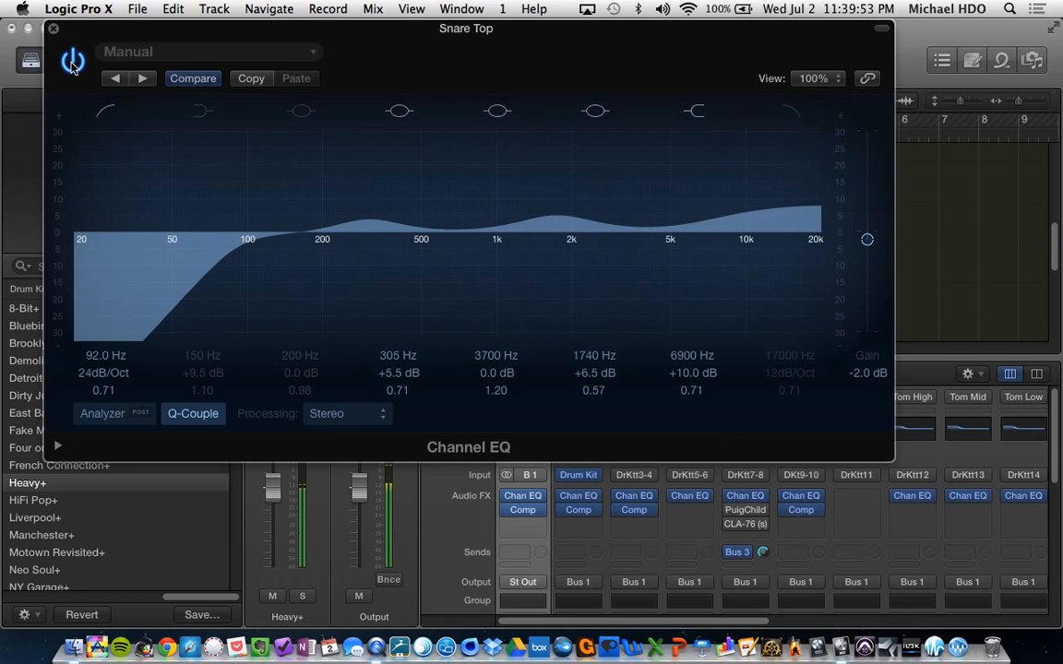
Compare the snare with the EQ bypassed, and raise its mid bands to +9.0 dB at 1720 Hz and +7.0 dB at 300 Hz
{"action": "left_click", "coordinate": [72, 62]}
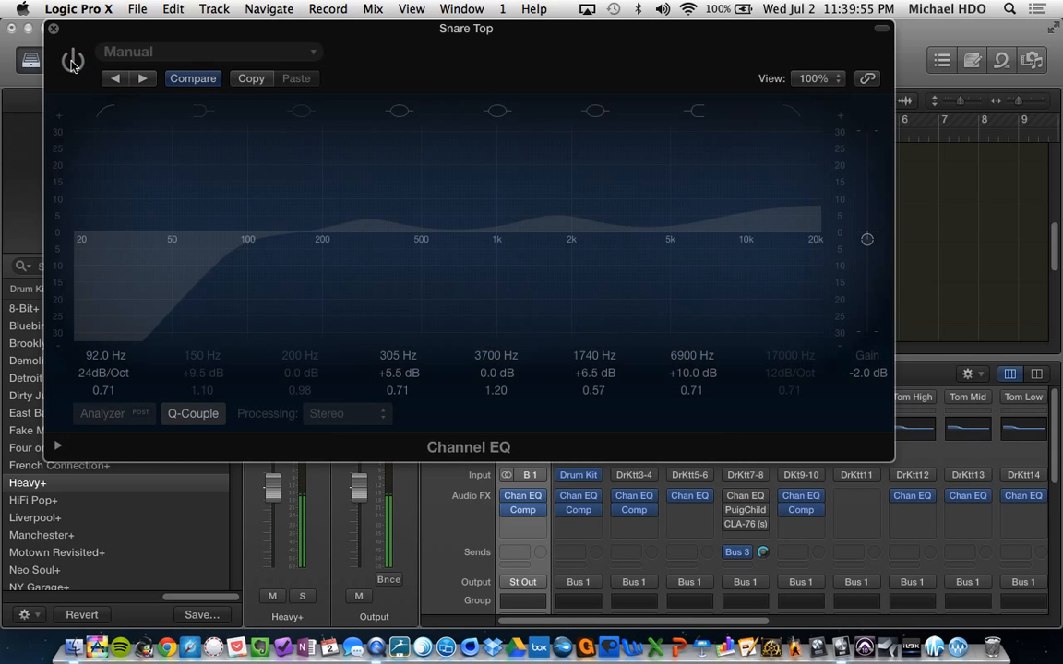
{"action": "left_click", "coordinate": [73, 62]}
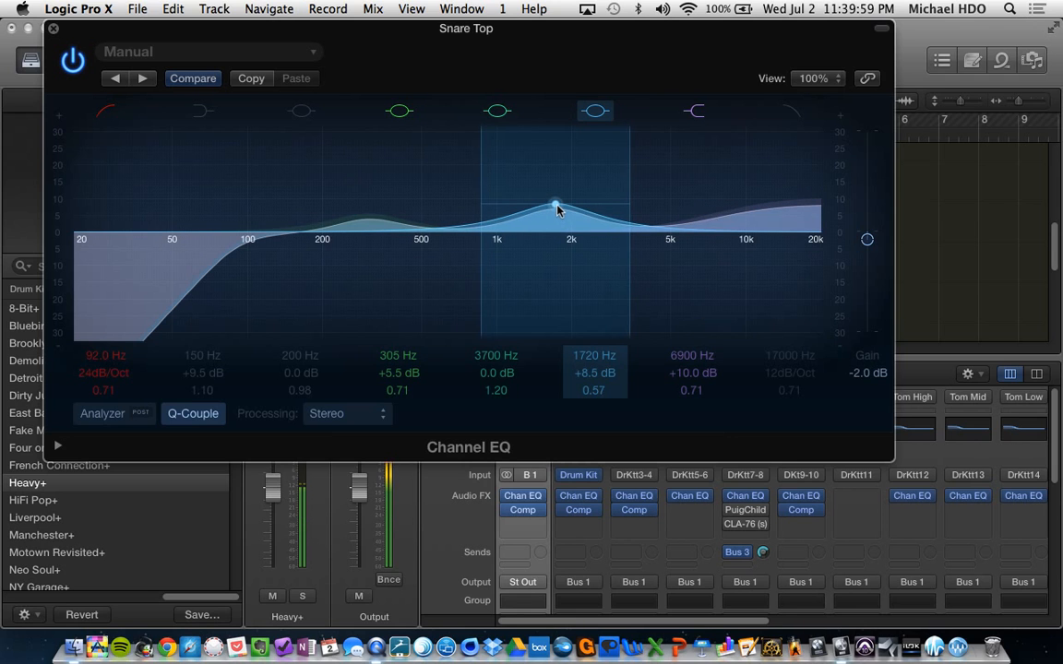
{"action": "left_click_drag", "start_coordinate": [558, 211], "coordinate": [555, 202]}
{"action": "left_click_drag", "start_coordinate": [371, 222], "coordinate": [366, 210]}
Compare the snare with the Channel EQ switched off and on, leave it on, and close its window
{"action": "left_click", "coordinate": [73, 62]}
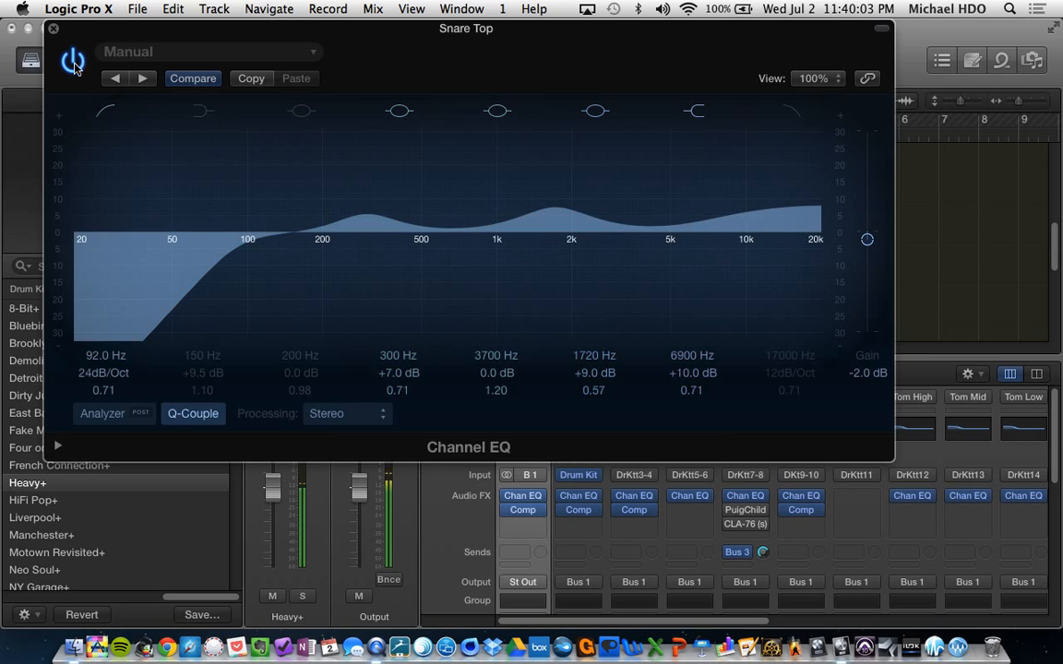
{"action": "left_click", "coordinate": [70, 62]}
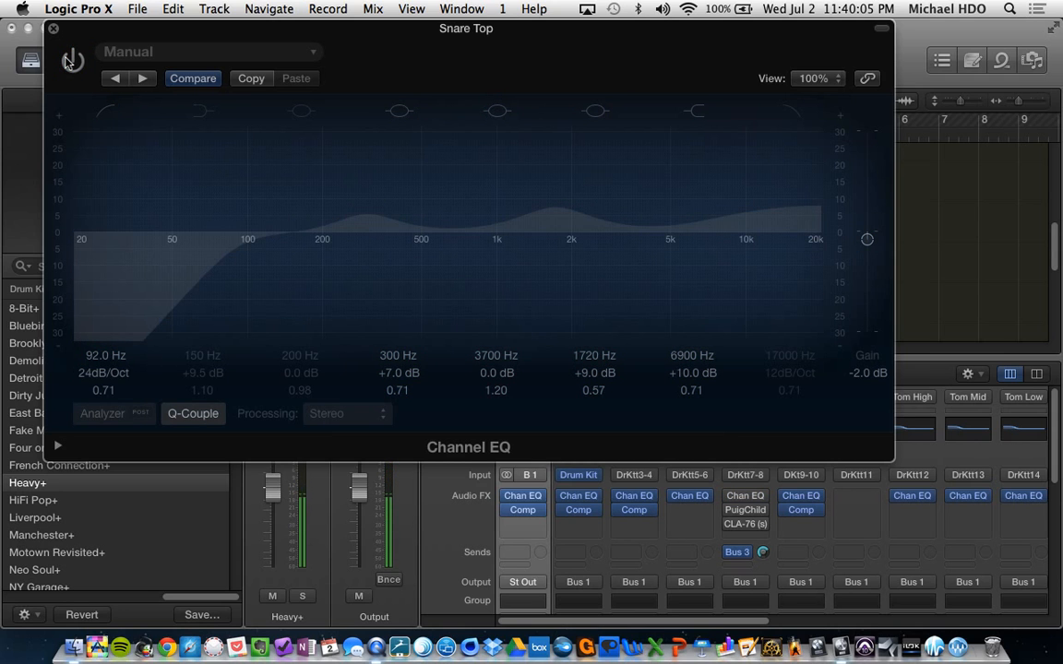
{"action": "left_click", "coordinate": [69, 62]}
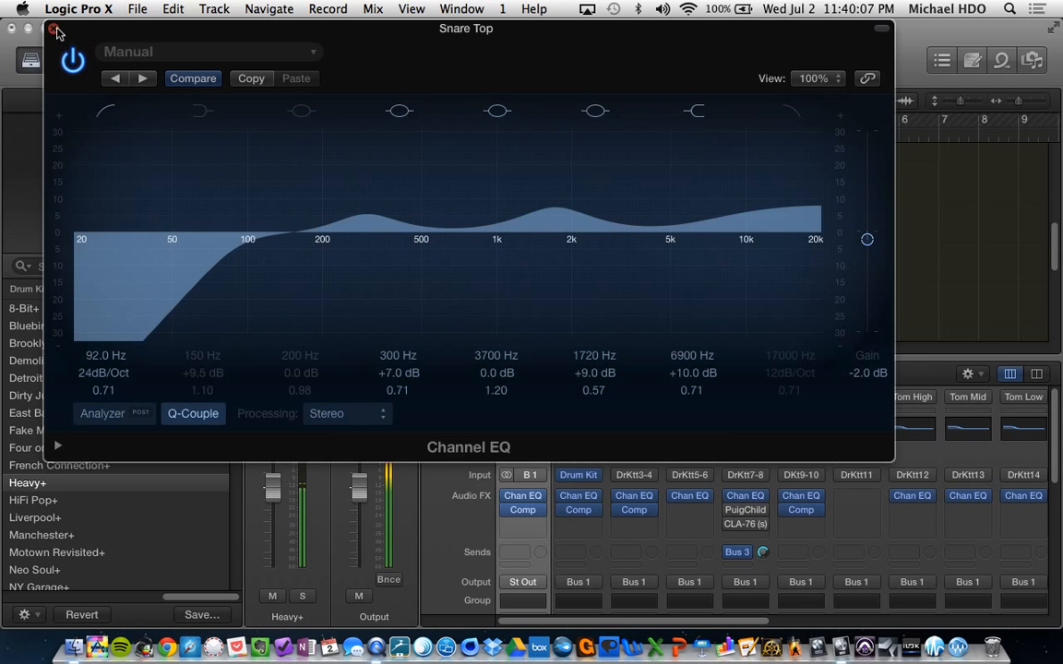
{"action": "left_click", "coordinate": [53, 30]}
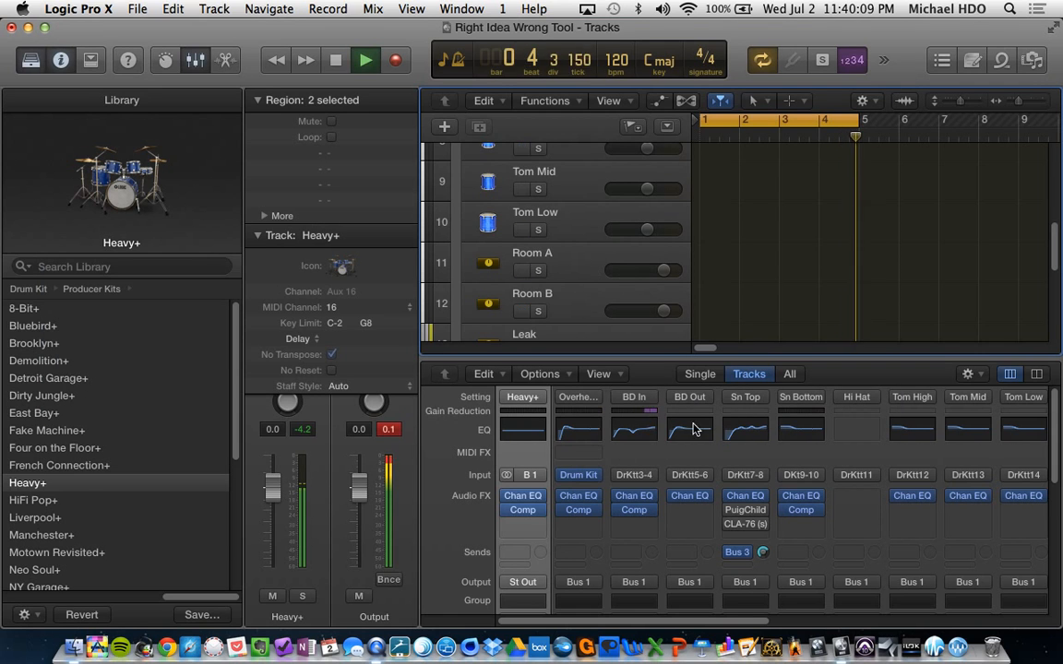
Enable the CLA-76 on Snare Top, compare the sound by toggling it and the Channel EQ, leave both on, and stop playback
{"action": "left_click", "coordinate": [731, 526]}
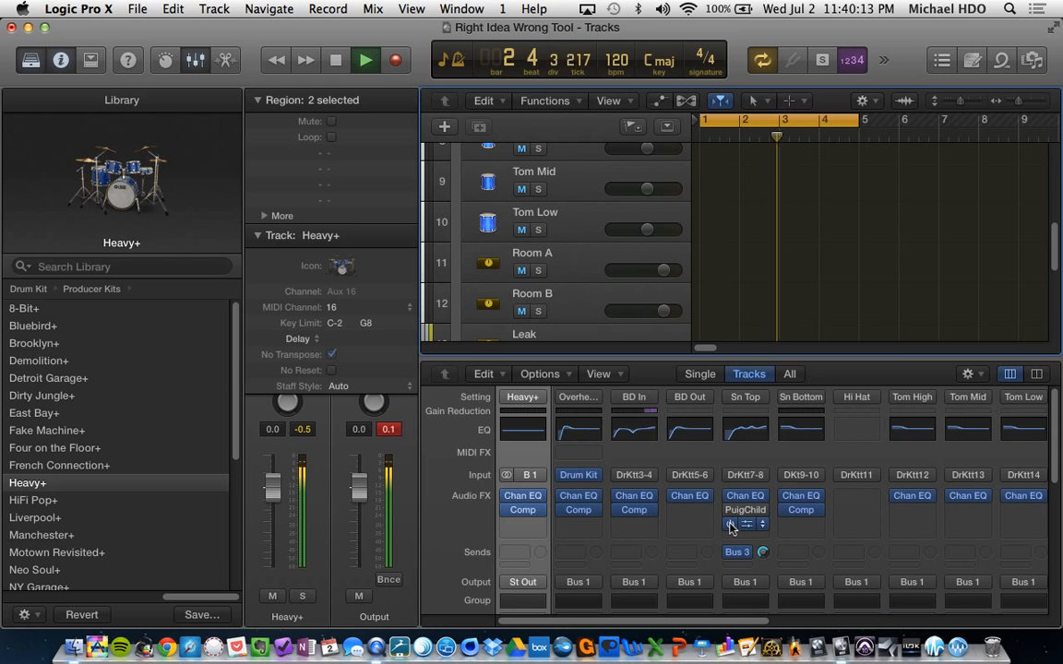
{"action": "scroll", "coordinate": [730, 528], "scroll_direction": "down", "scroll_amount": 5}
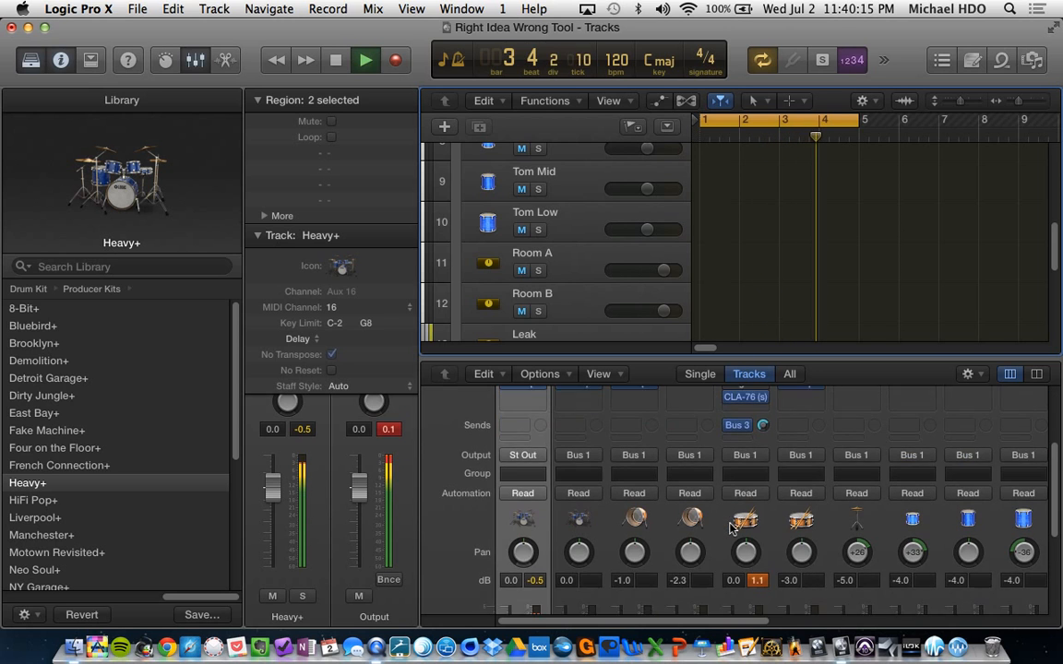
{"action": "scroll", "coordinate": [730, 528], "scroll_direction": "up", "scroll_amount": 2}
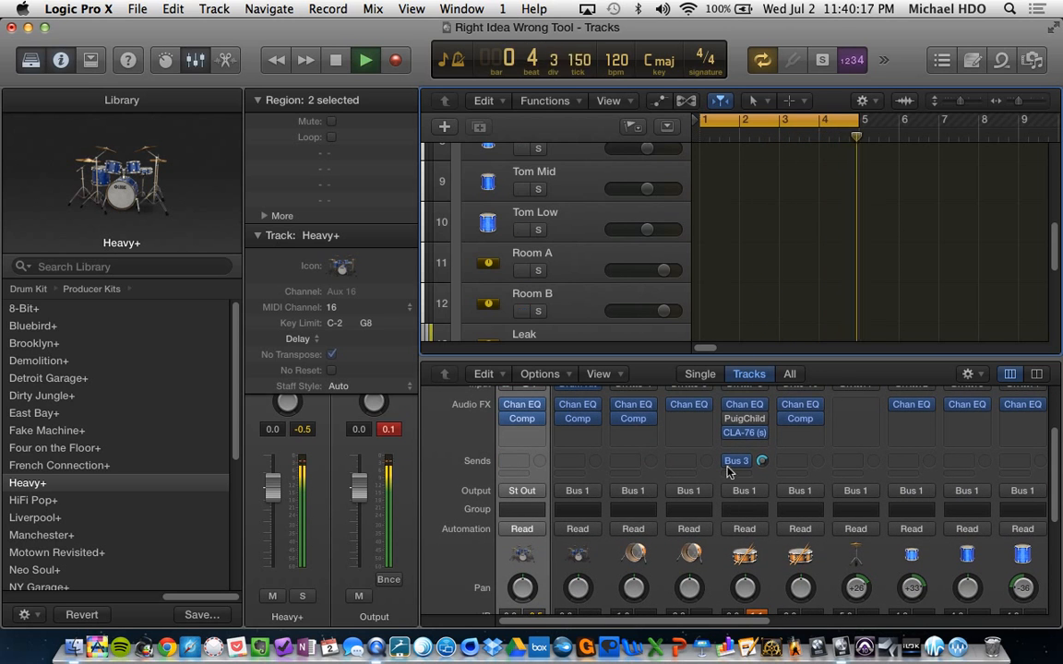
{"action": "mouse_move", "coordinate": [735, 434]}
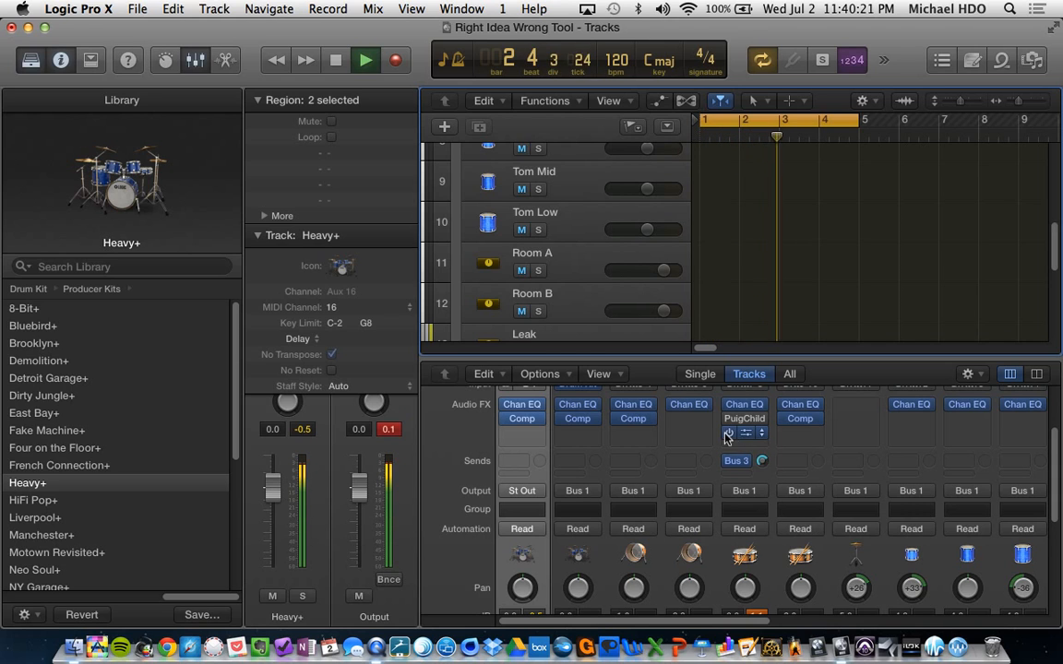
{"action": "left_click", "coordinate": [730, 433]}
{"action": "left_click", "coordinate": [731, 405]}
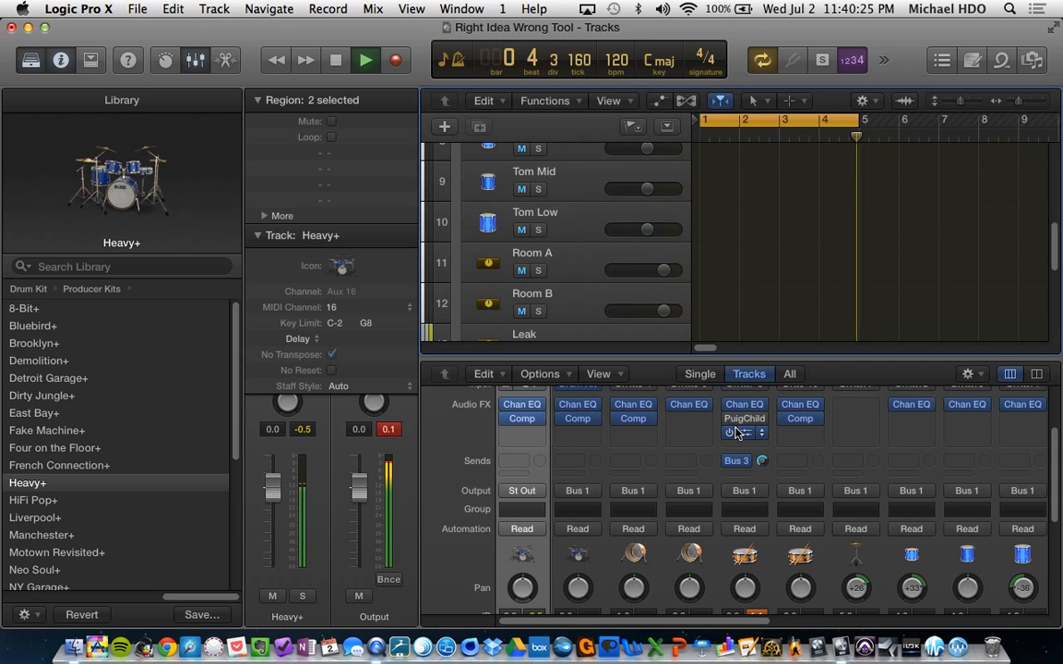
{"action": "key", "text": "space"}
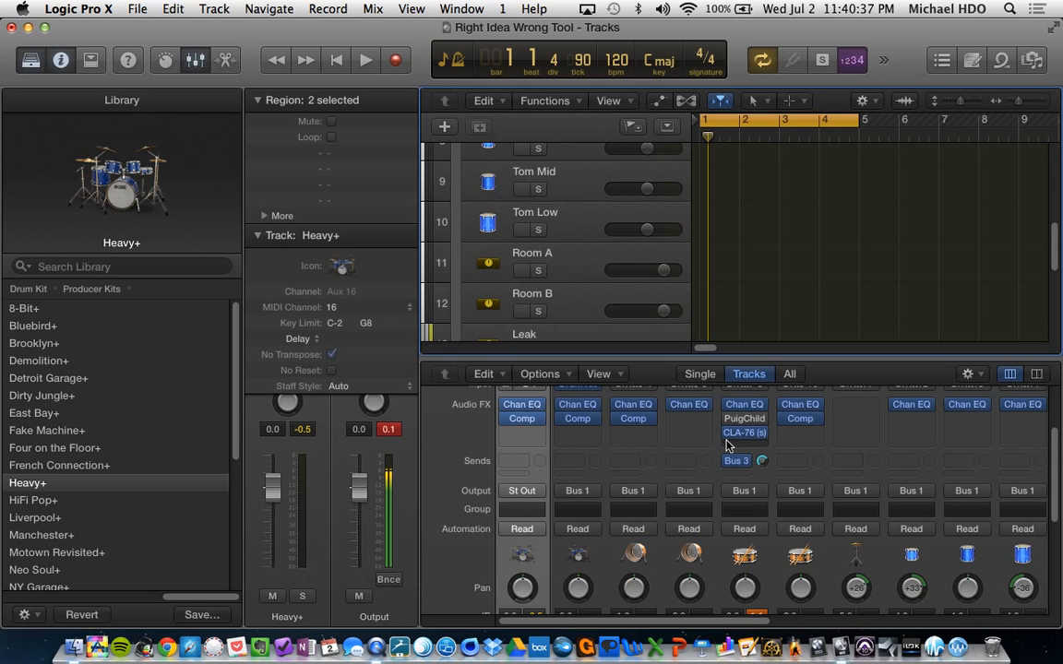
{"action": "scroll", "coordinate": [731, 449], "scroll_direction": "right", "scroll_amount": 2}
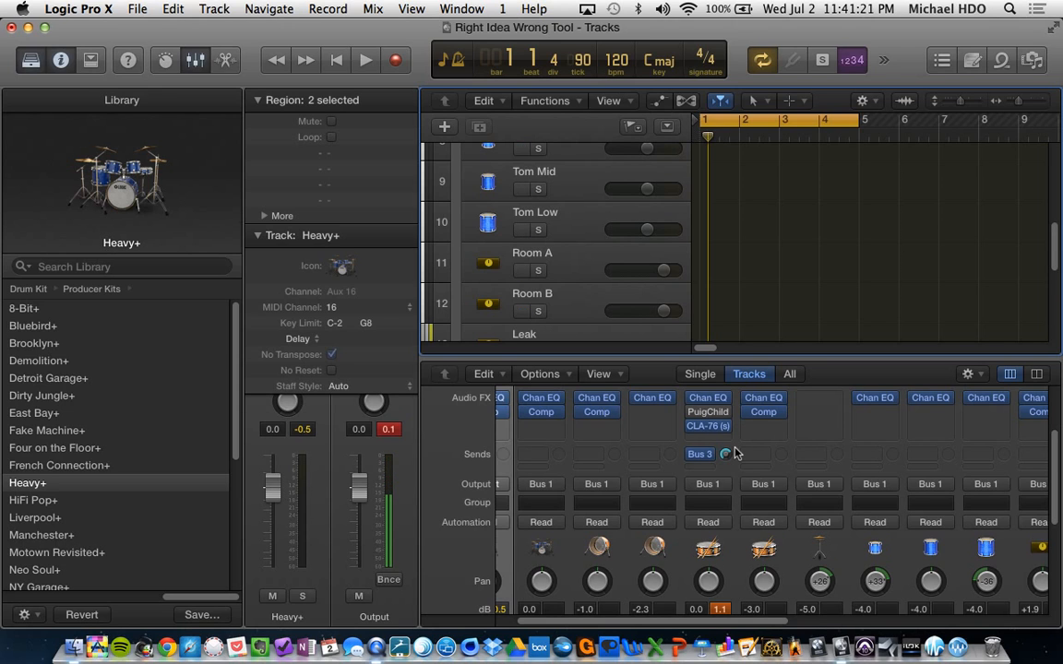
{"action": "scroll", "coordinate": [735, 453], "scroll_direction": "down", "scroll_amount": 5}
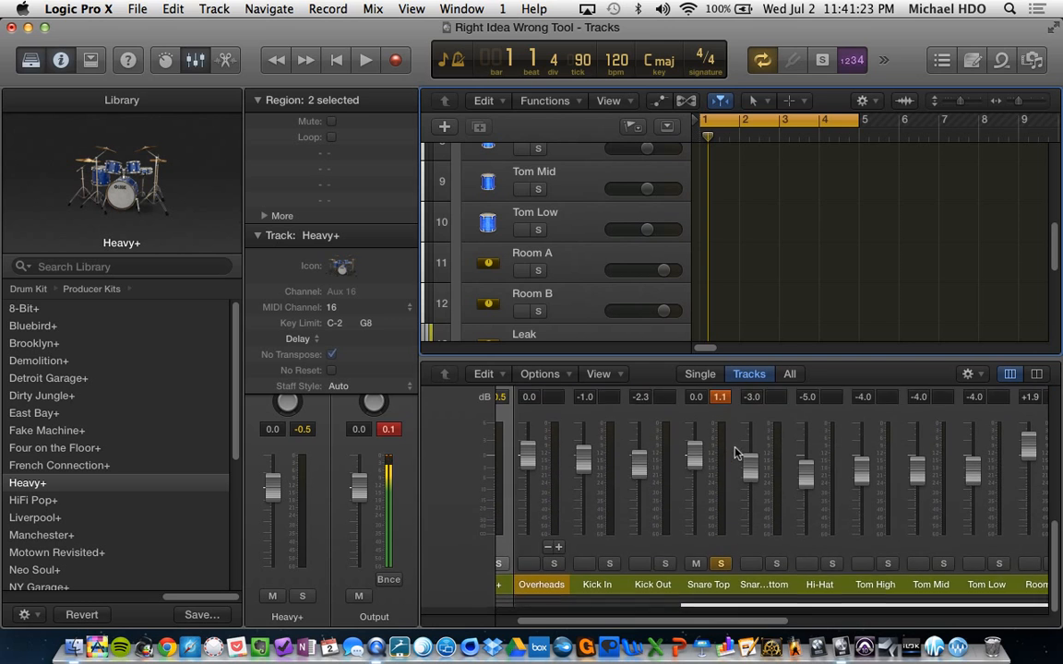
{"action": "scroll", "coordinate": [710, 487], "scroll_direction": "right", "scroll_amount": 5}
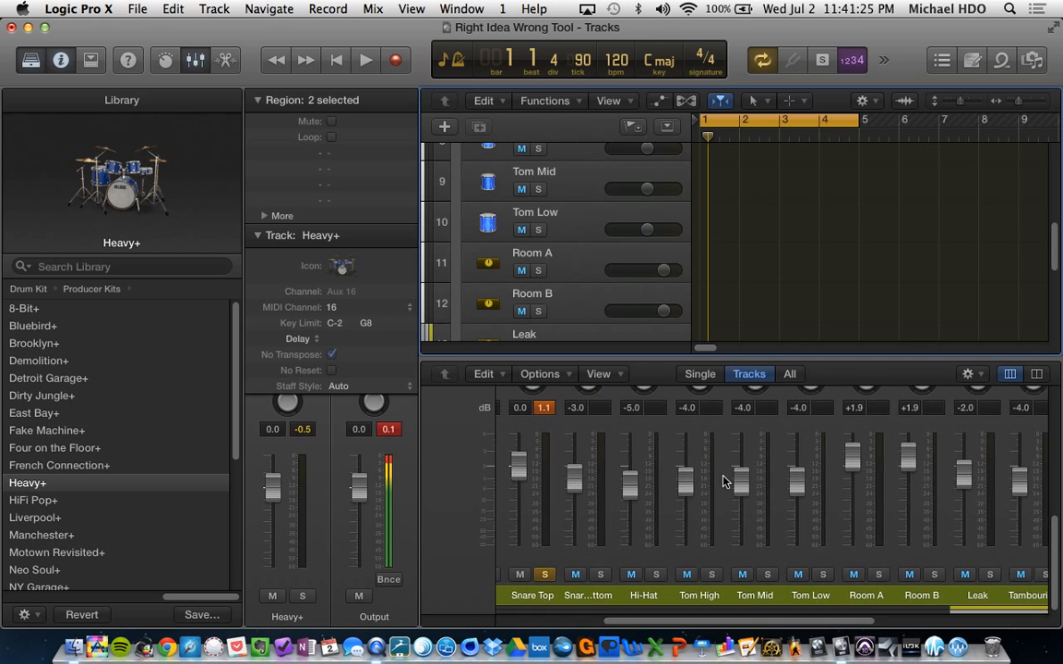
{"action": "scroll", "coordinate": [729, 480], "scroll_direction": "left", "scroll_amount": 6}
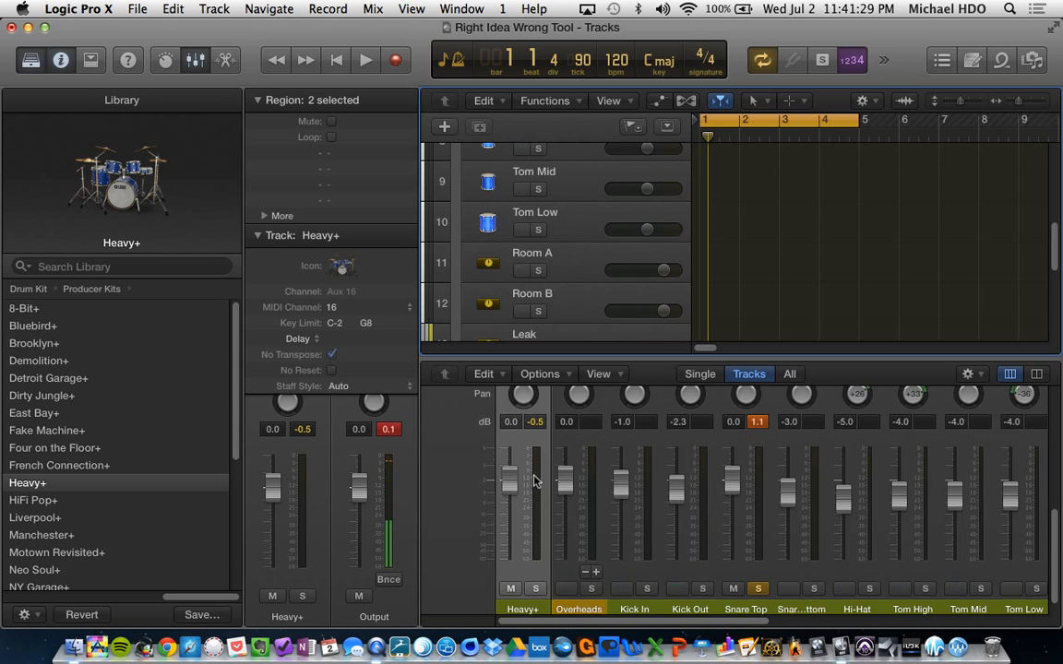
{"action": "scroll", "coordinate": [526, 477], "scroll_direction": "up", "scroll_amount": 5}
{"action": "scroll", "coordinate": [534, 480], "scroll_direction": "up", "scroll_amount": 4}
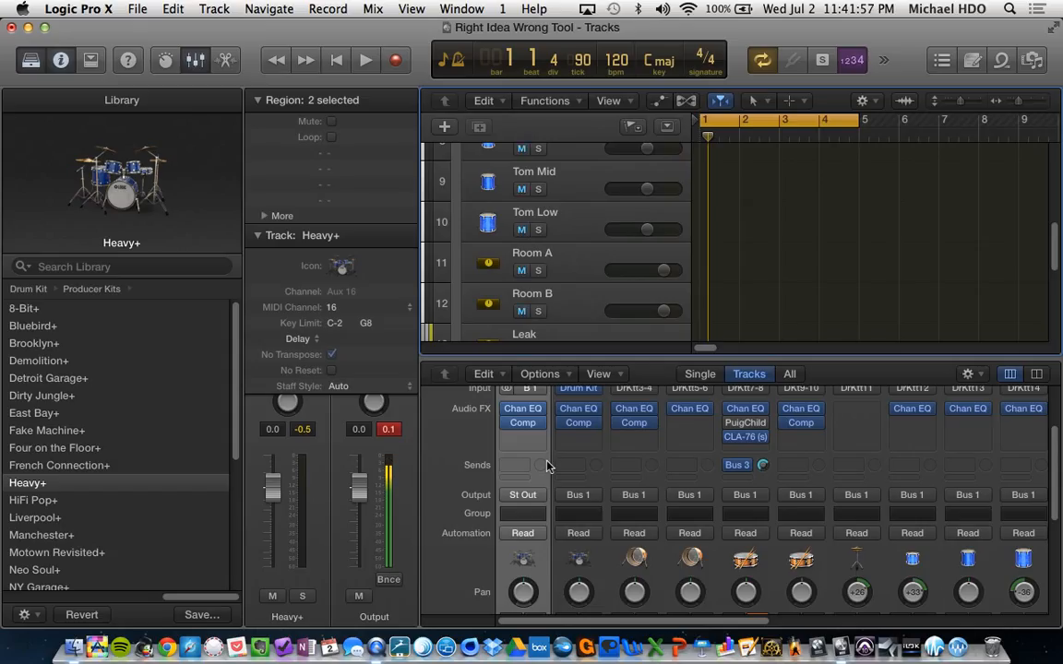
Bypass Snare Top's Channel EQ and CLA-76, take the track out of solo, and play the full kit
{"action": "key", "text": "space"}
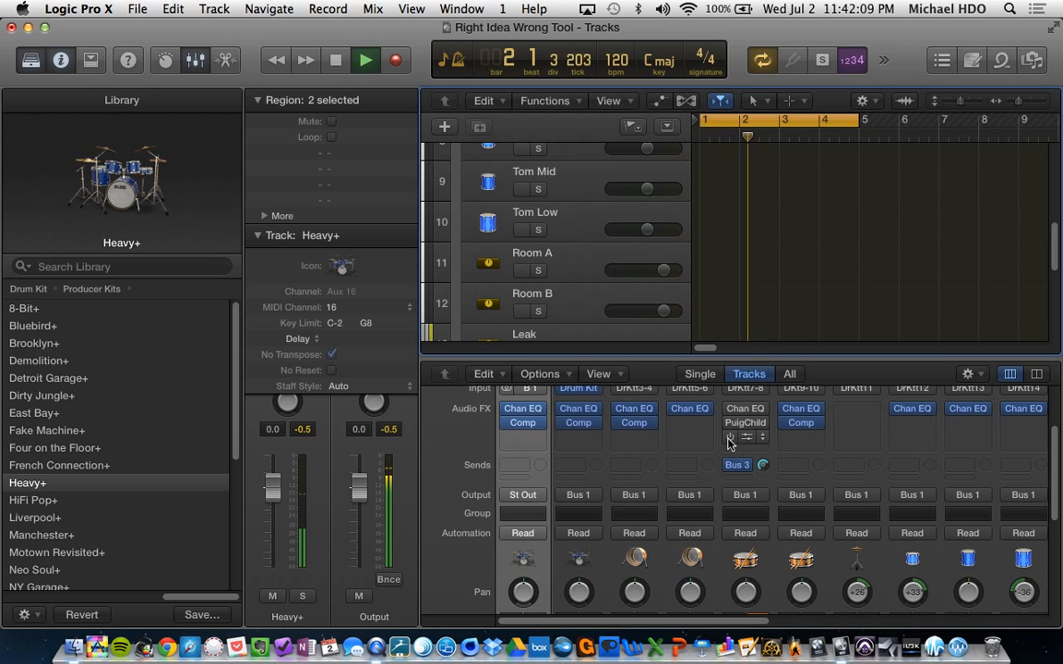
{"action": "key", "text": "space"}
{"action": "scroll", "coordinate": [746, 553], "scroll_direction": "down", "scroll_amount": 5}
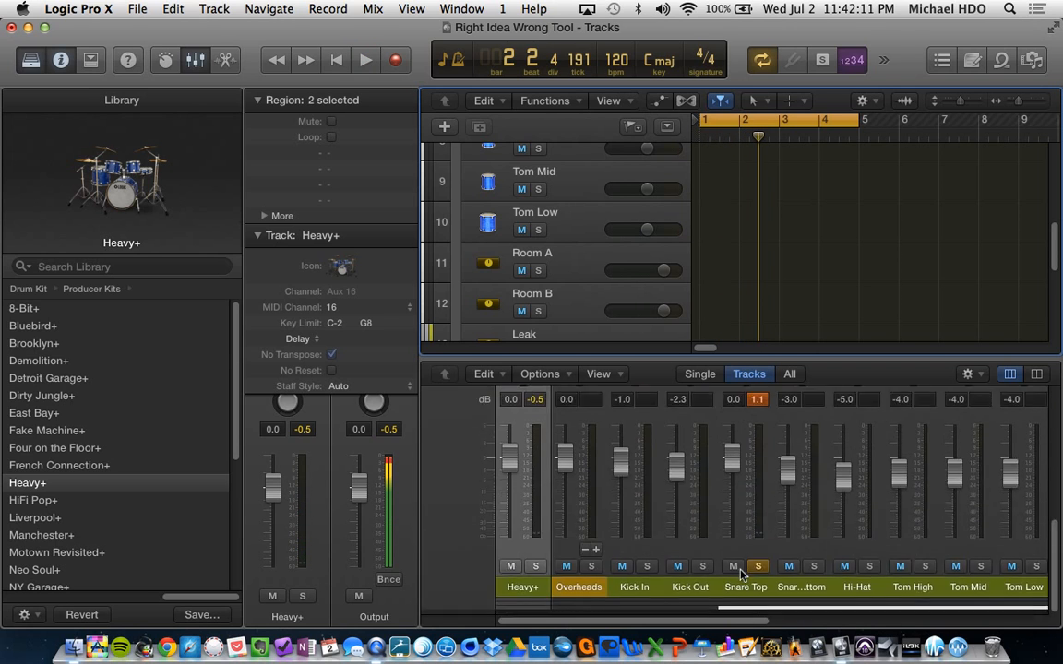
{"action": "left_click", "coordinate": [760, 572]}
{"action": "key", "text": "space"}
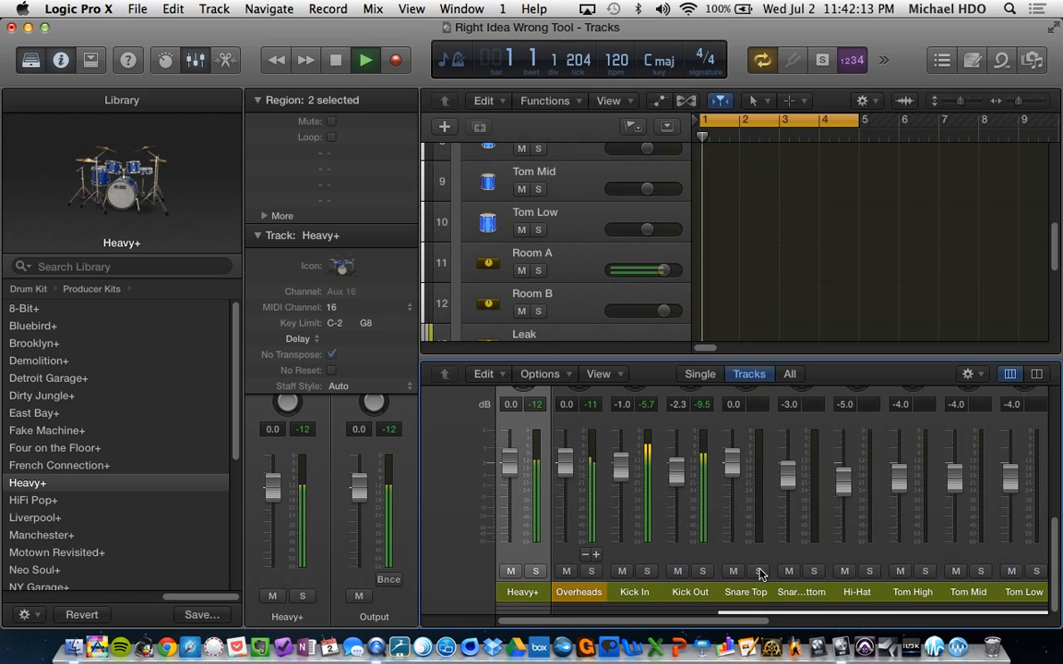
Turn Snare Top's Channel EQ and CLA-76 back on while the full kit plays, and stop playback
{"action": "scroll", "coordinate": [778, 491], "scroll_direction": "up", "scroll_amount": 3}
{"action": "scroll", "coordinate": [777, 491], "scroll_direction": "up", "scroll_amount": 5}
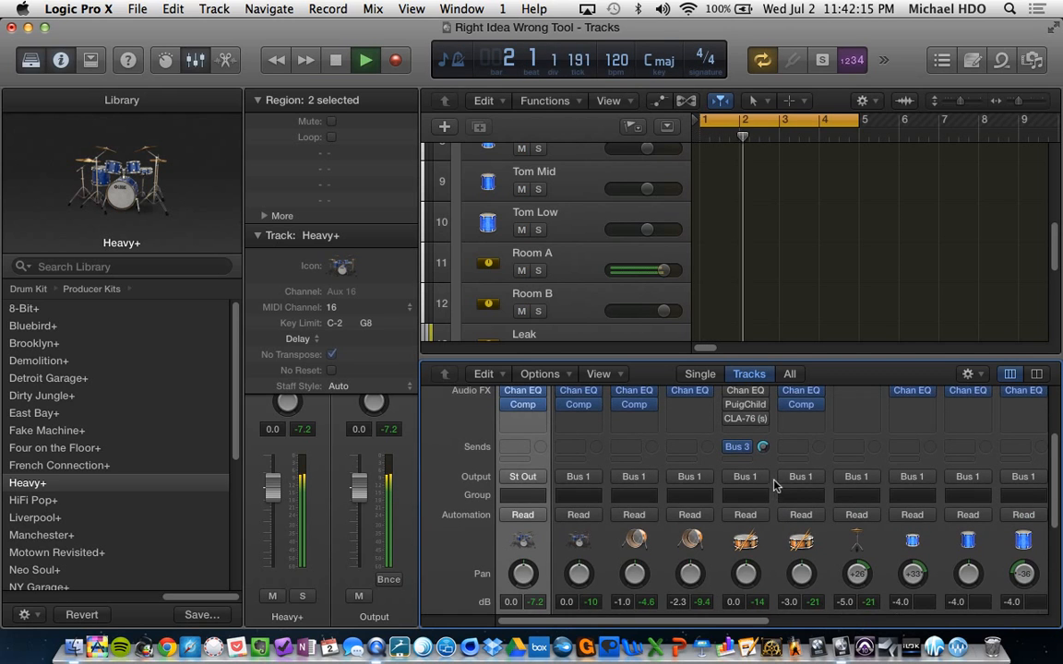
{"action": "mouse_move", "coordinate": [728, 441]}
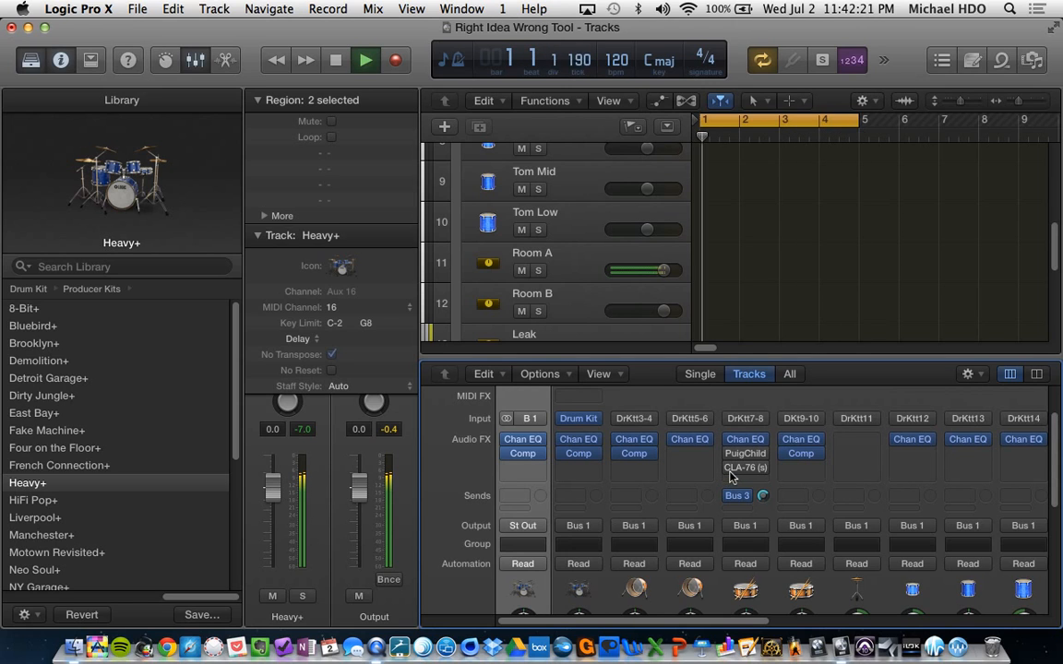
{"action": "mouse_move", "coordinate": [733, 475]}
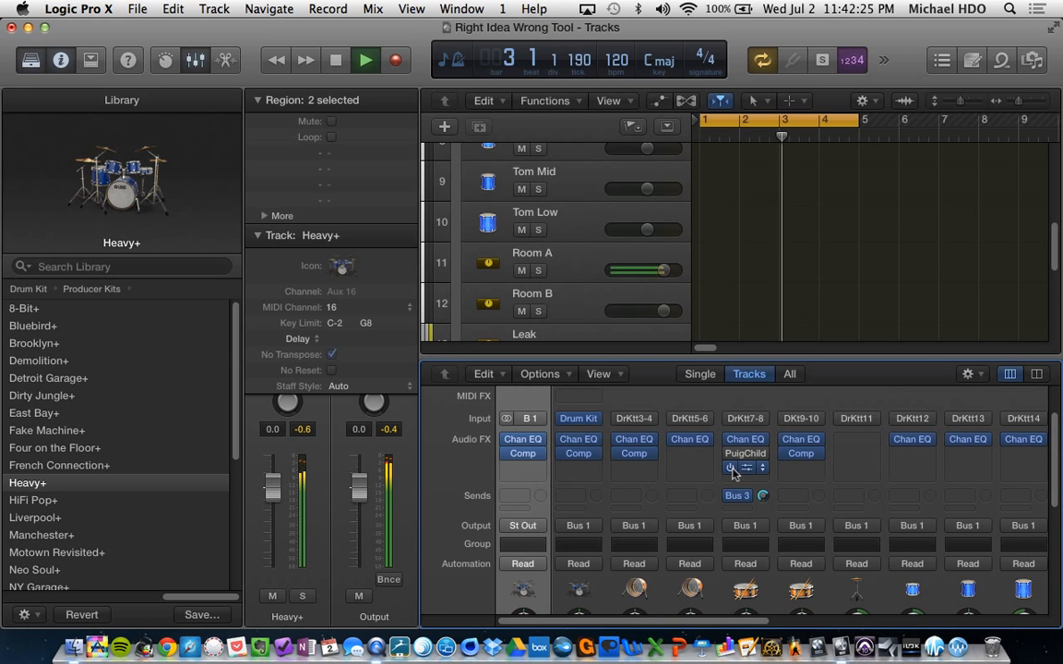
{"action": "scroll", "coordinate": [732, 473], "scroll_direction": "down", "scroll_amount": 5}
{"action": "key", "text": "space"}
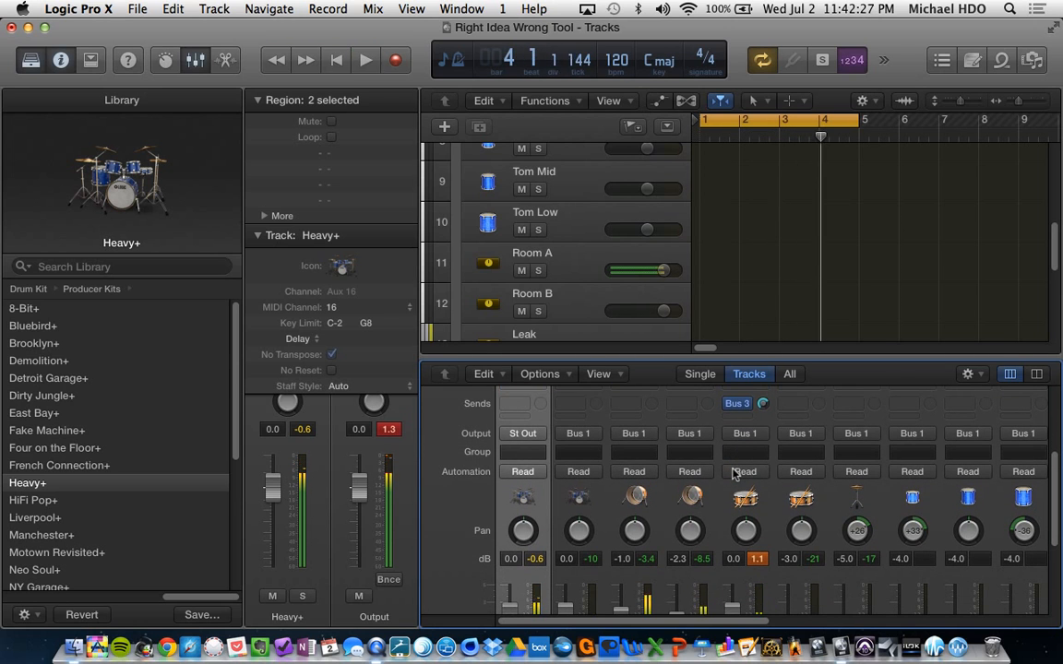